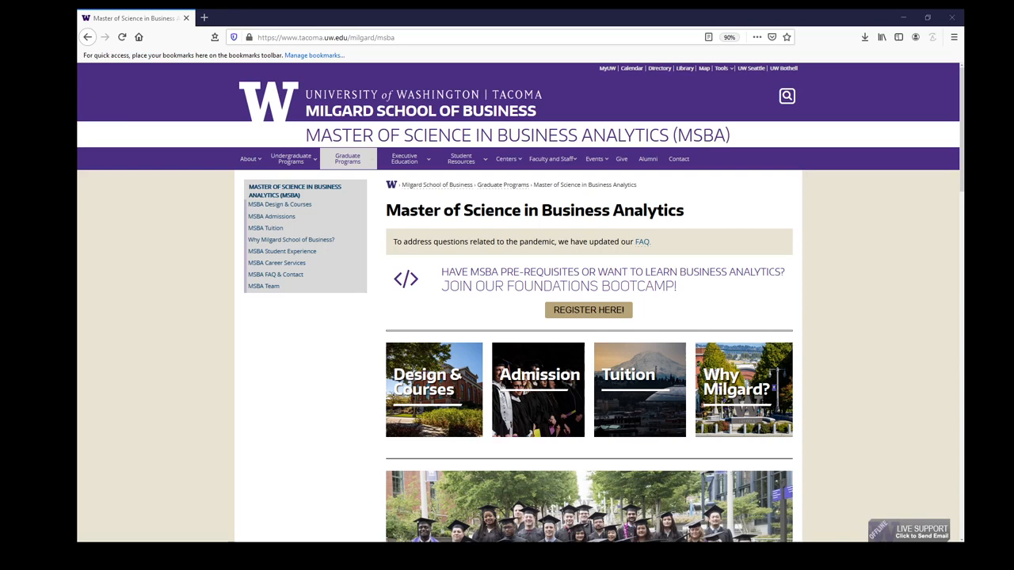
# Open dev.azure.com in the browser
pyautogui.click(424, 33)
pyautogui.write('dev.azure.com')
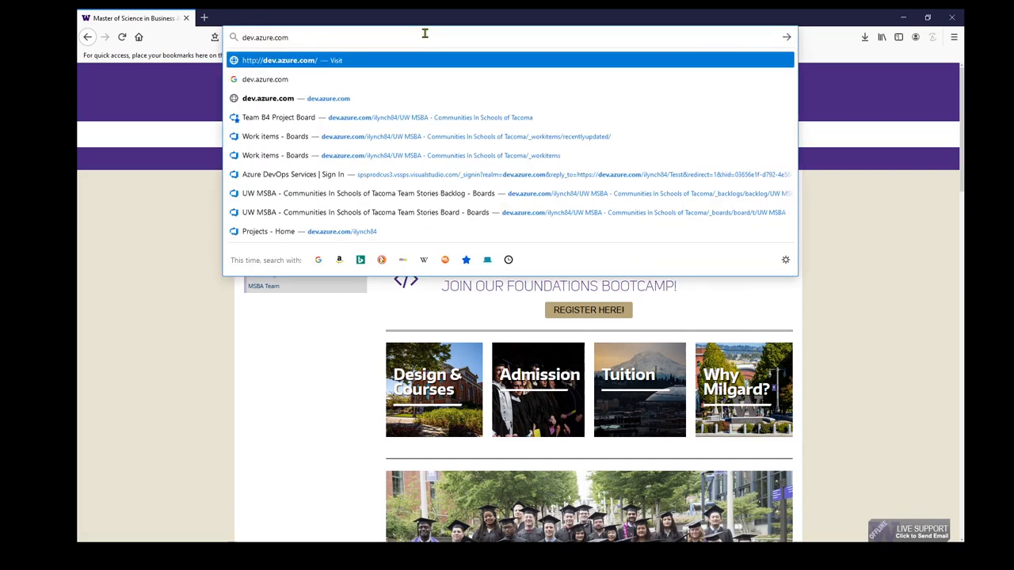
pyautogui.press('Return')
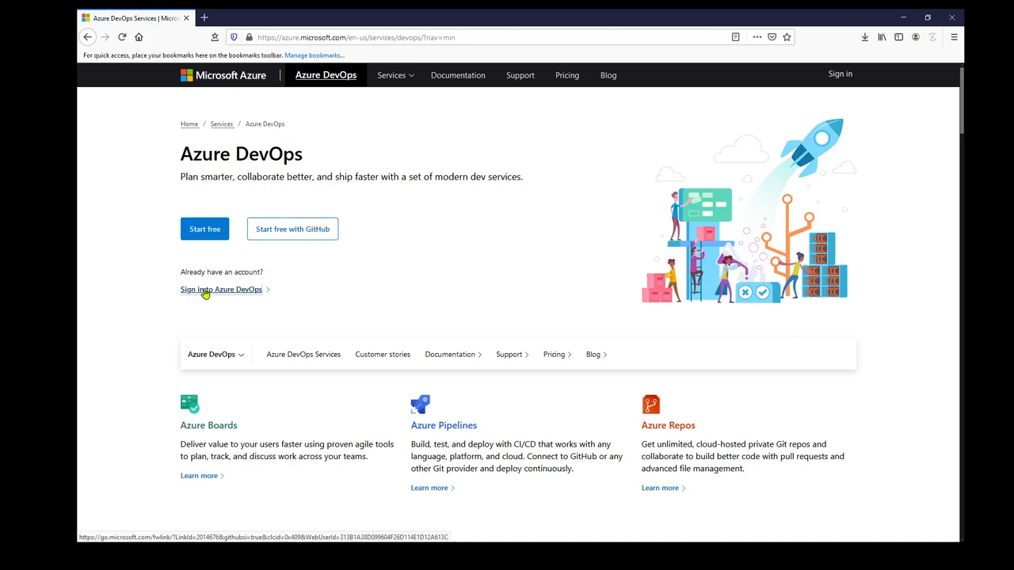
# Sign in to Azure DevOps with the existing university account
pyautogui.click(205, 291)
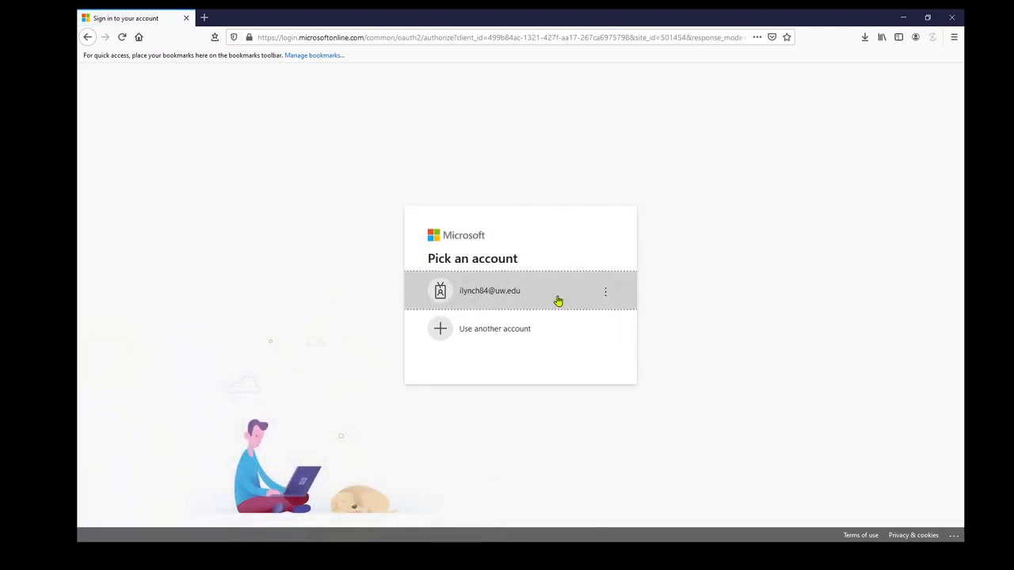
pyautogui.click(558, 301)
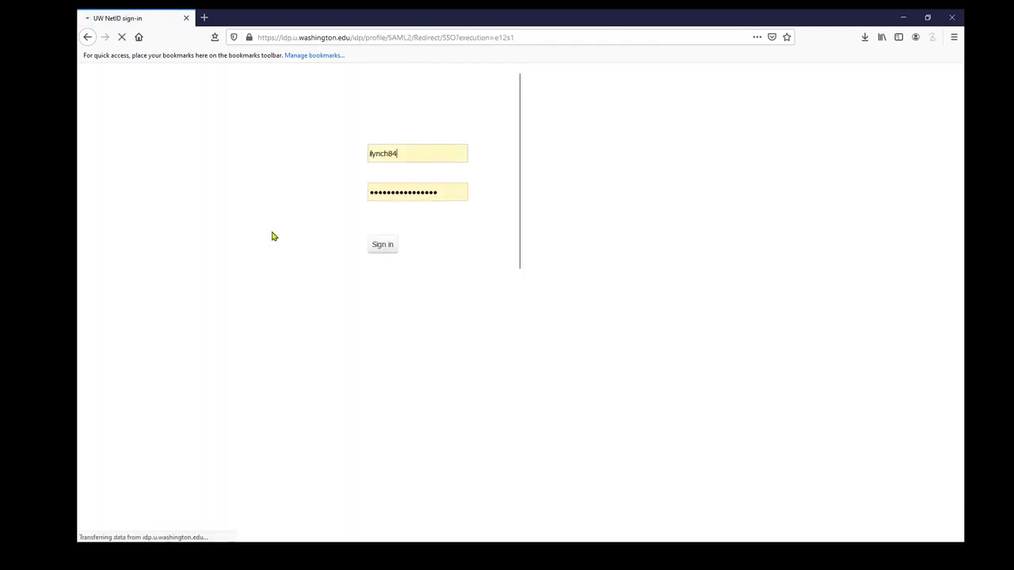
pyautogui.click(394, 248)
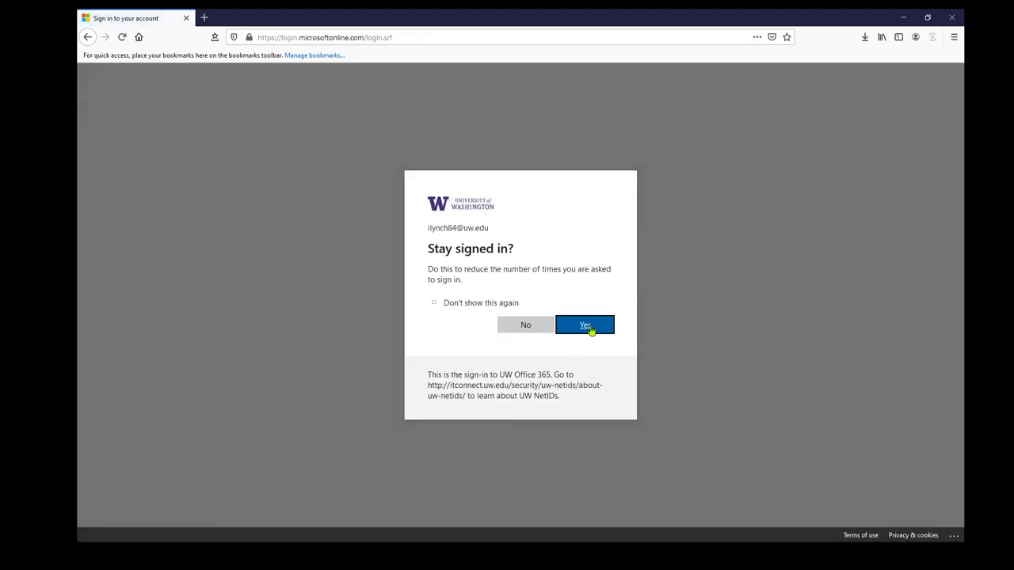
pyautogui.click(587, 327)
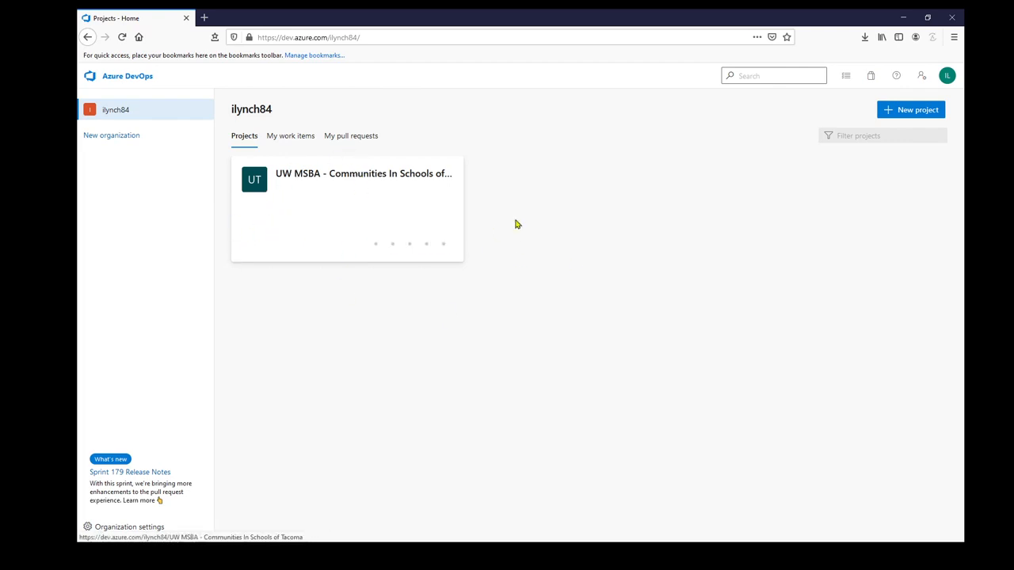
# Create a new private project named Test MSBA Project using the Agile work item process
pyautogui.click(911, 111)
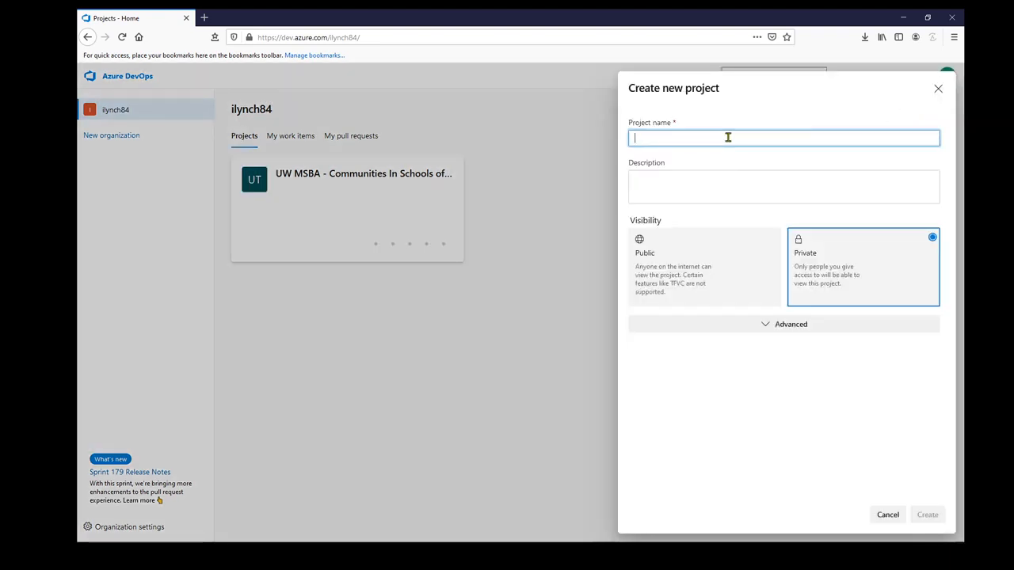
pyautogui.write('Test MSBA P')
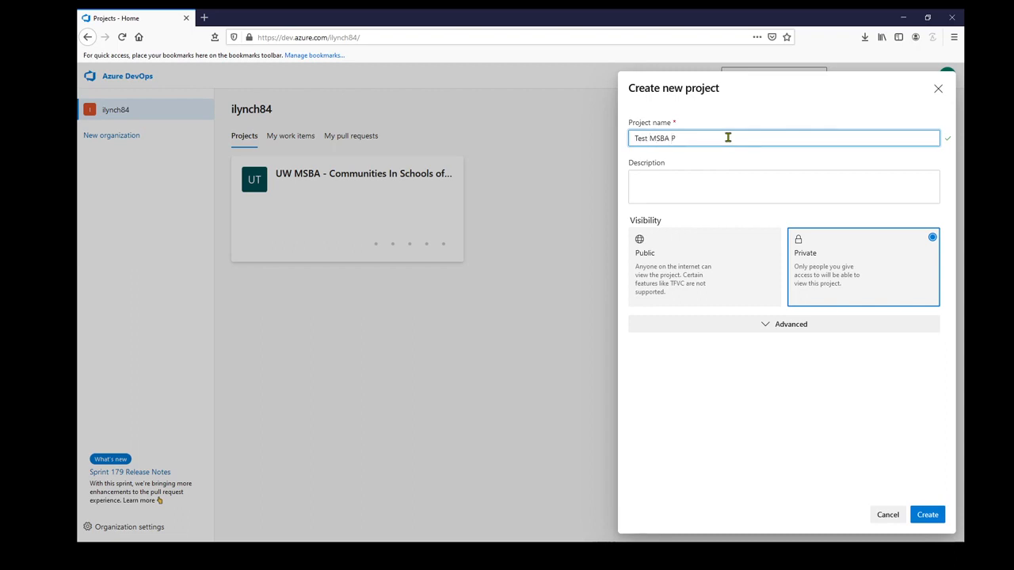
pyautogui.write('roe')
pyautogui.click(780, 181)
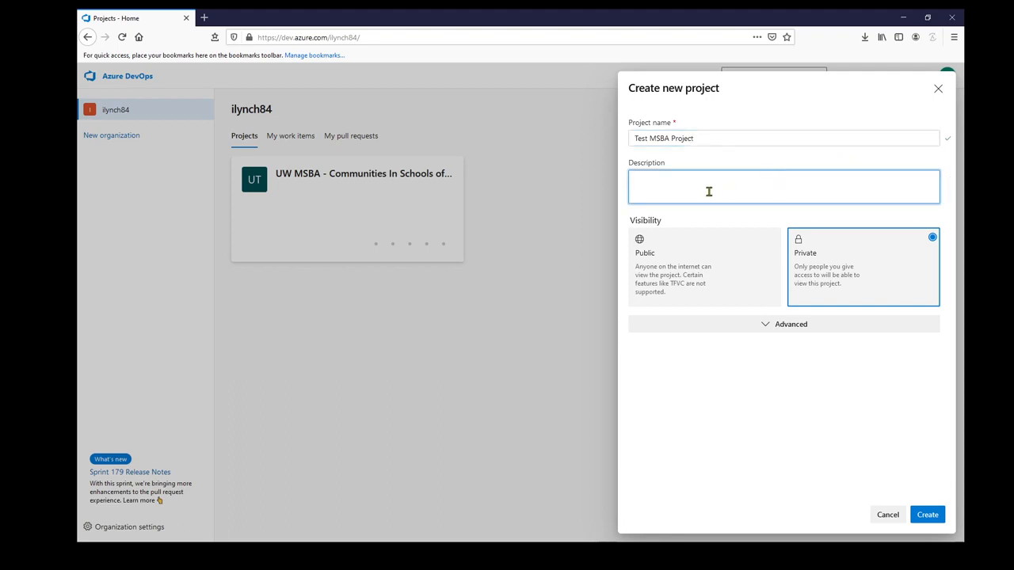
pyautogui.click(765, 331)
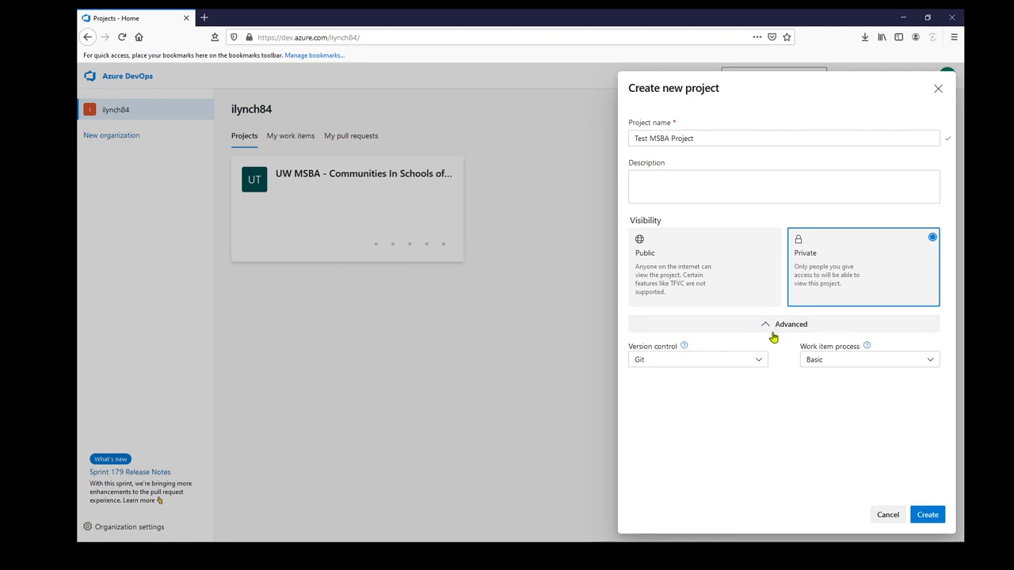
pyautogui.click(841, 361)
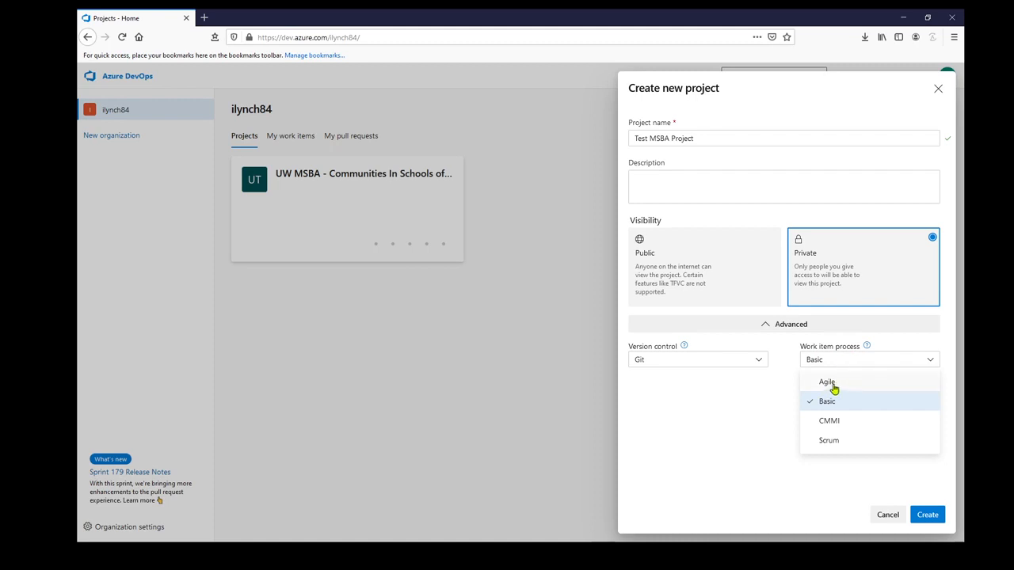
pyautogui.click(834, 385)
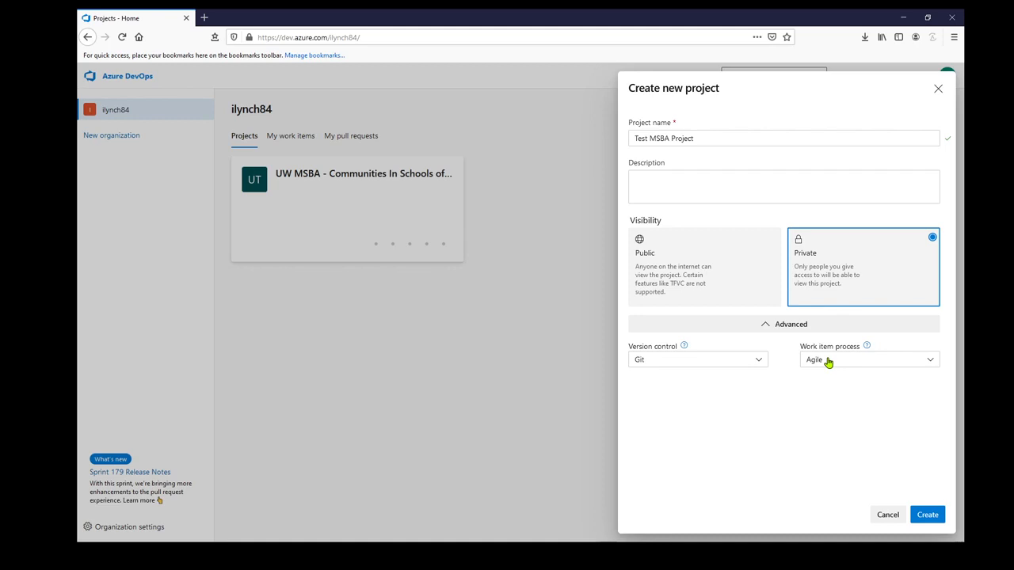
pyautogui.click(927, 516)
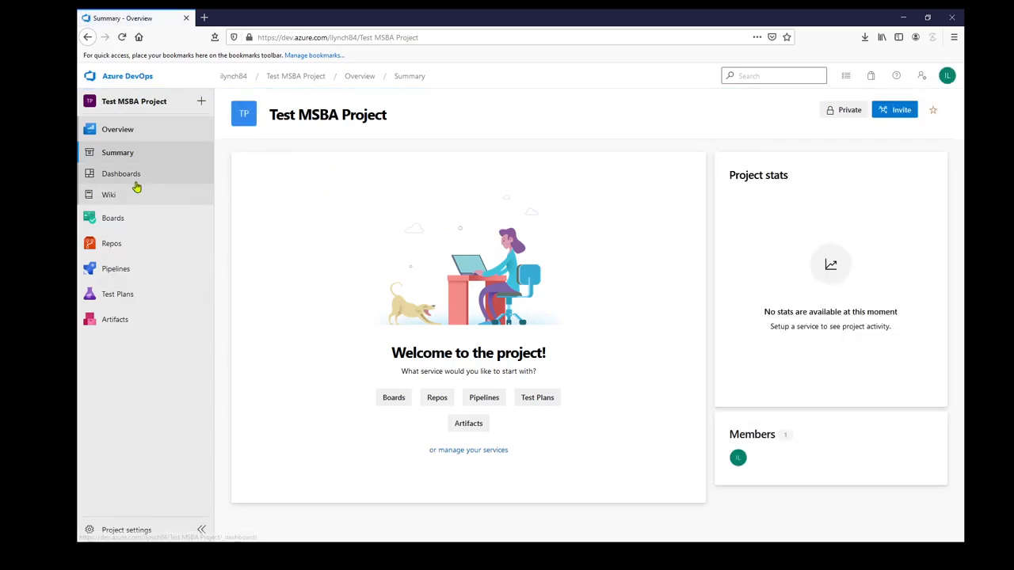
# Set the sprint dates of Iteration 1 to start 12/27/2020 and end 1/9/2021
pyautogui.moveTo(121, 219)
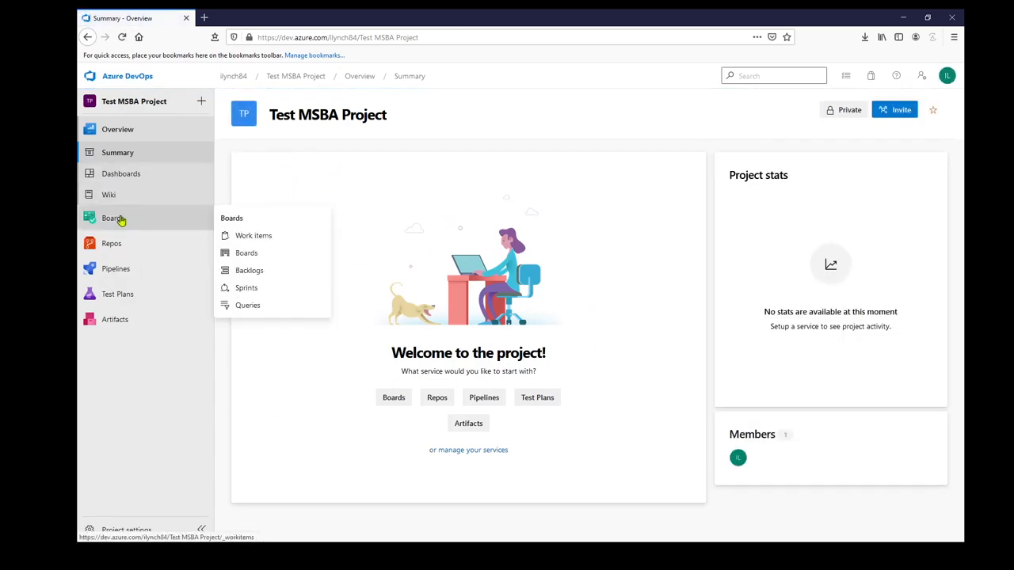
pyautogui.click(120, 219)
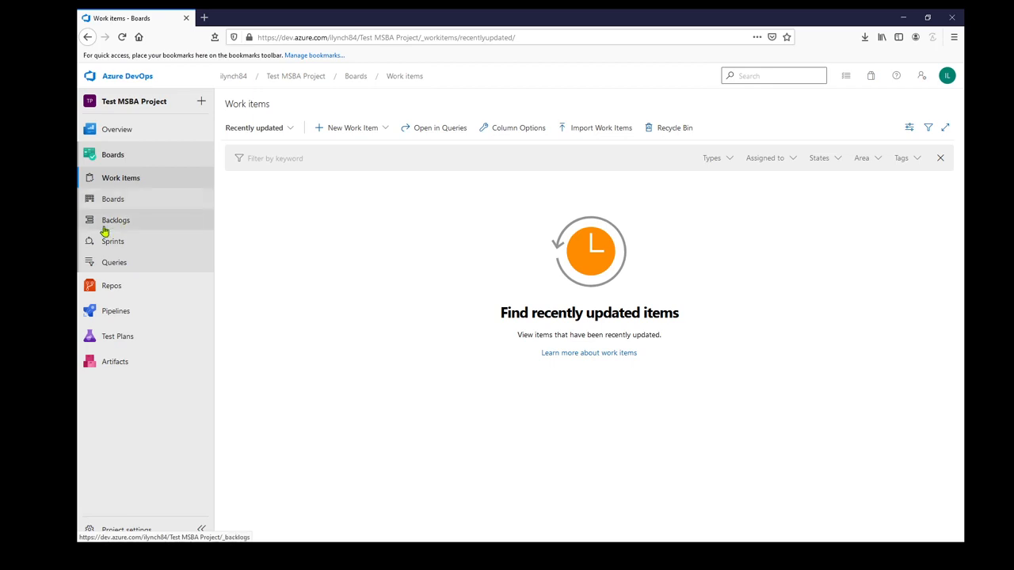
pyautogui.click(141, 247)
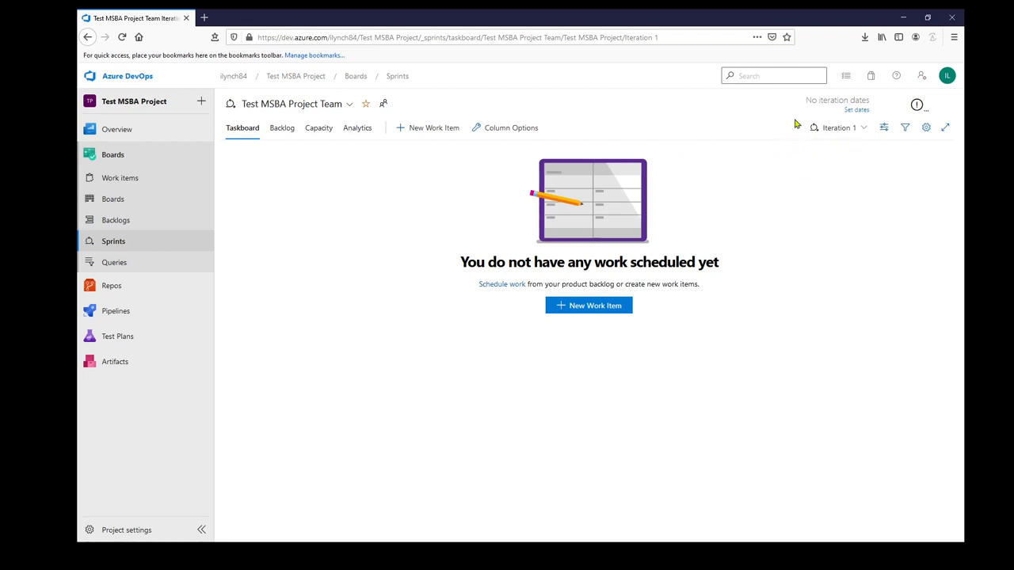
pyautogui.click(855, 113)
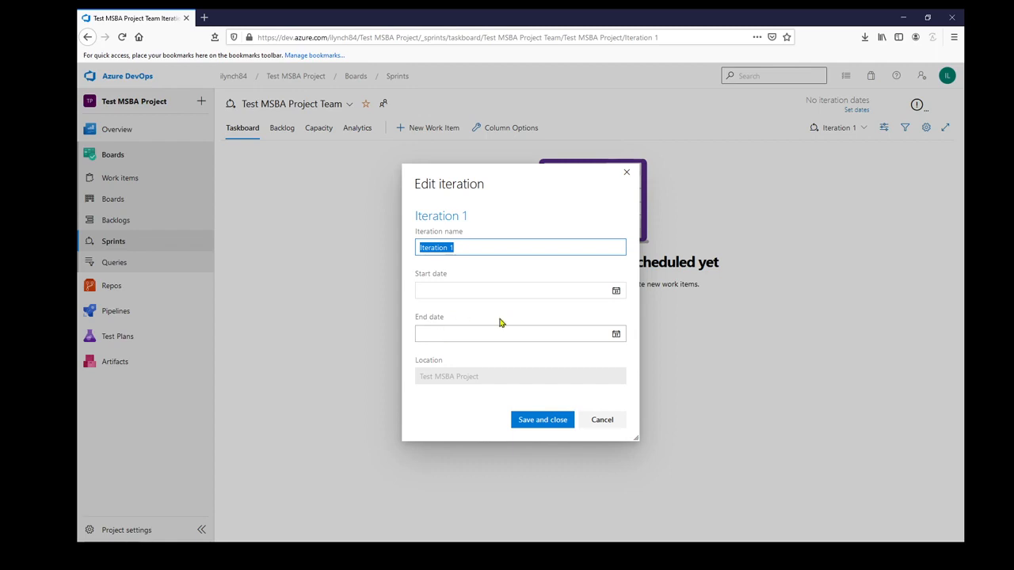
pyautogui.click(616, 291)
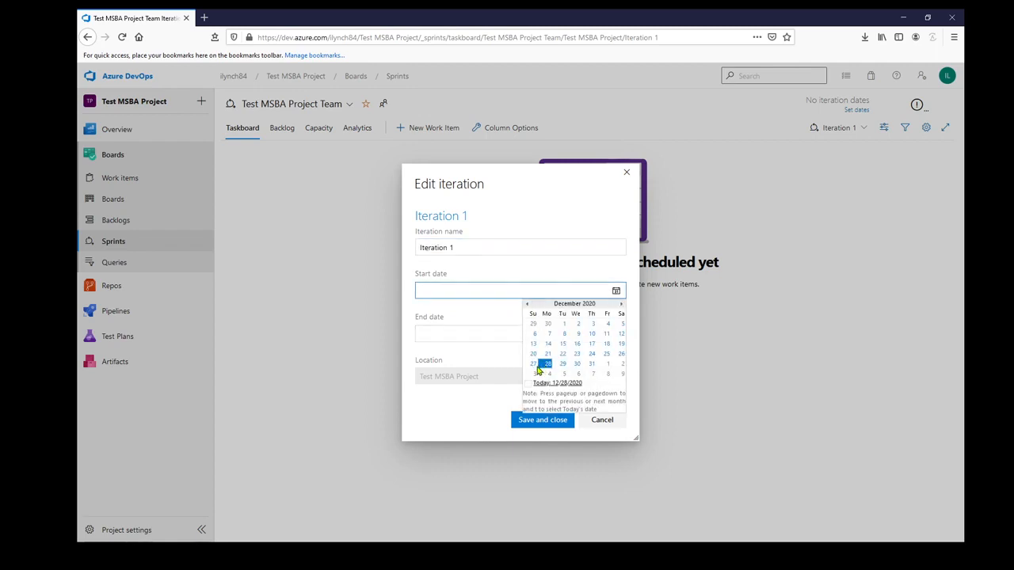
pyautogui.click(533, 364)
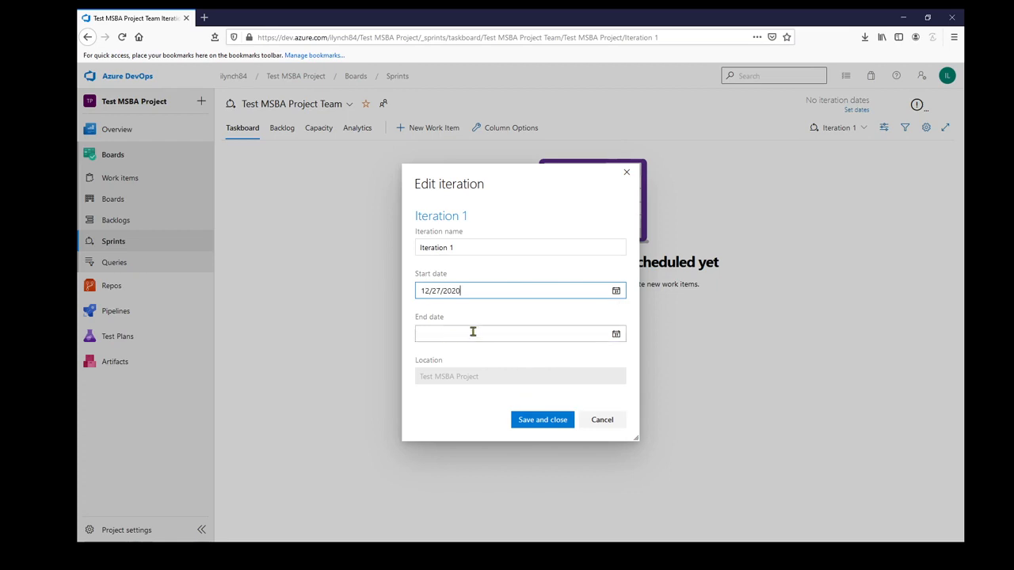
pyautogui.click(616, 333)
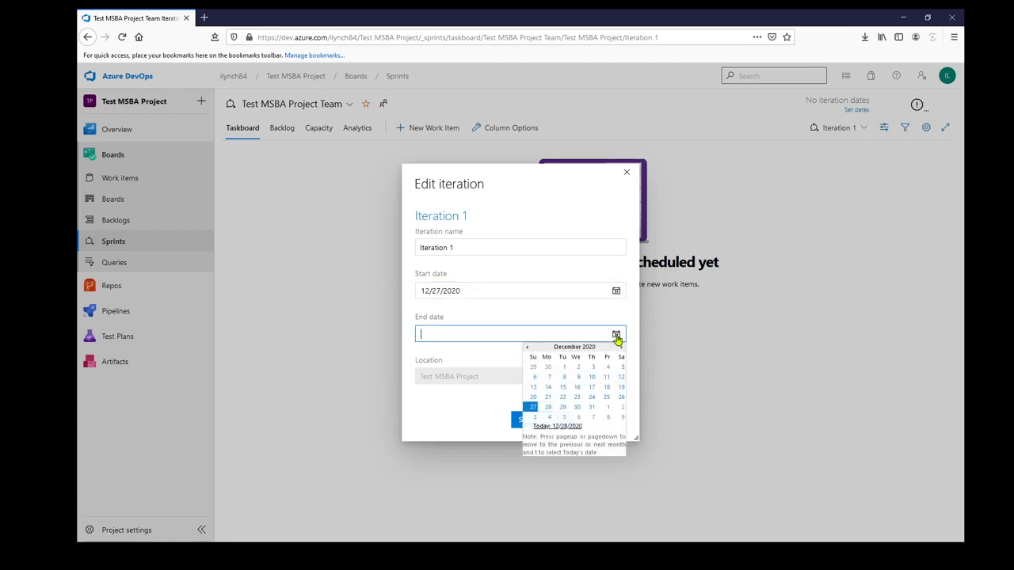
pyautogui.click(622, 418)
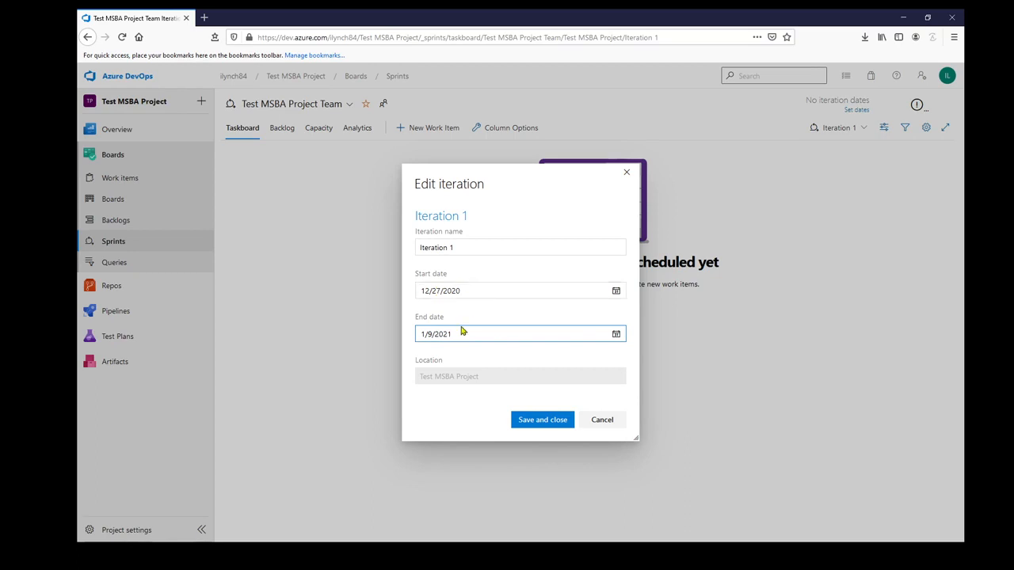
pyautogui.click(529, 420)
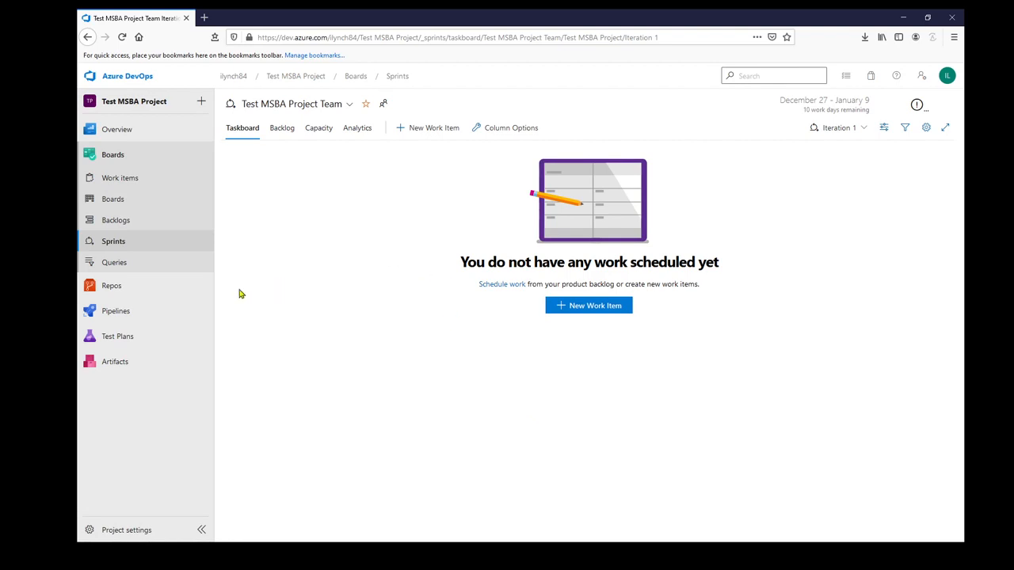
# Create a new User Story titled "Client: I want to visualize donor data from the last 6 months"
pyautogui.click(120, 187)
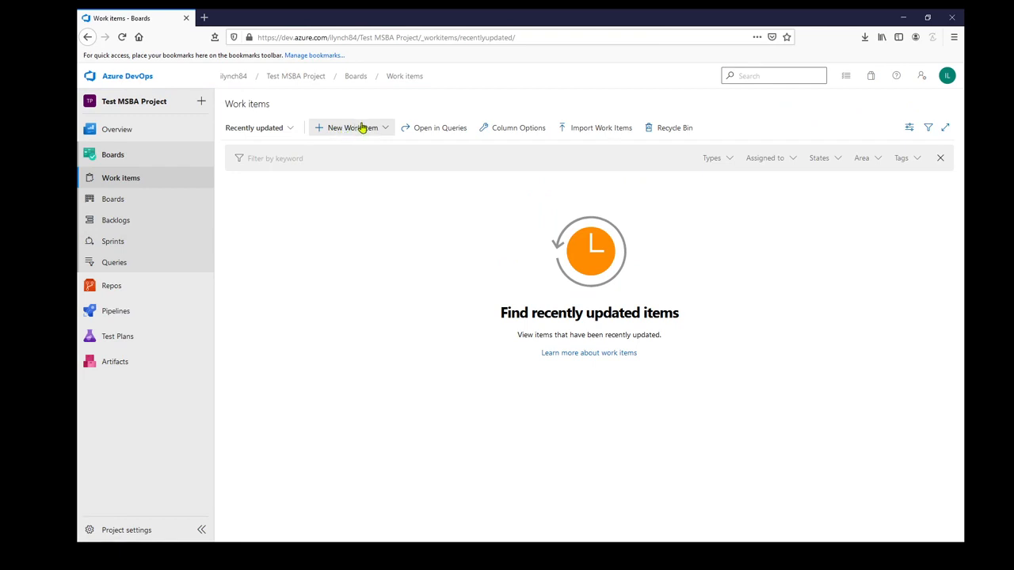
pyautogui.click(382, 130)
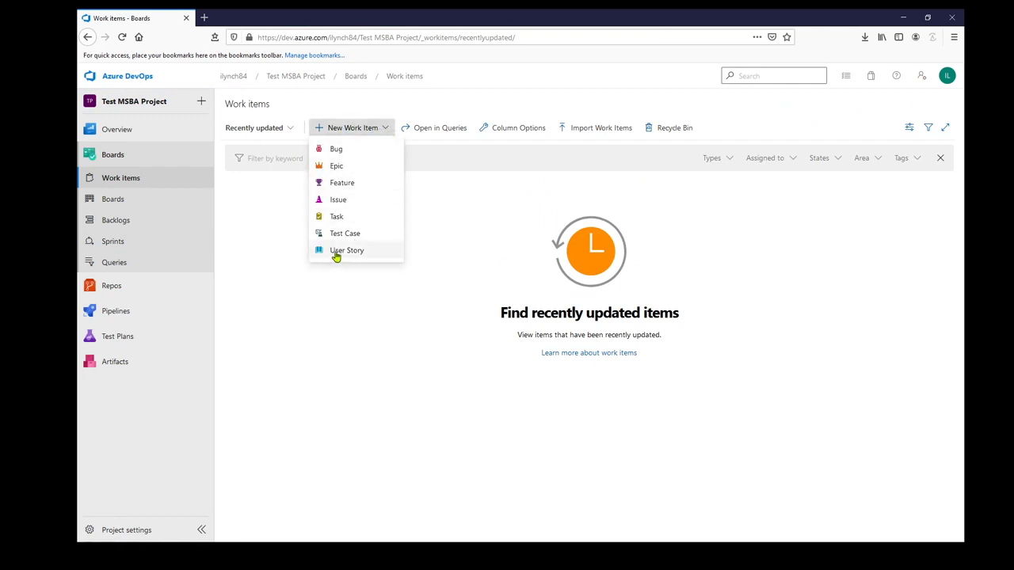
pyautogui.click(341, 250)
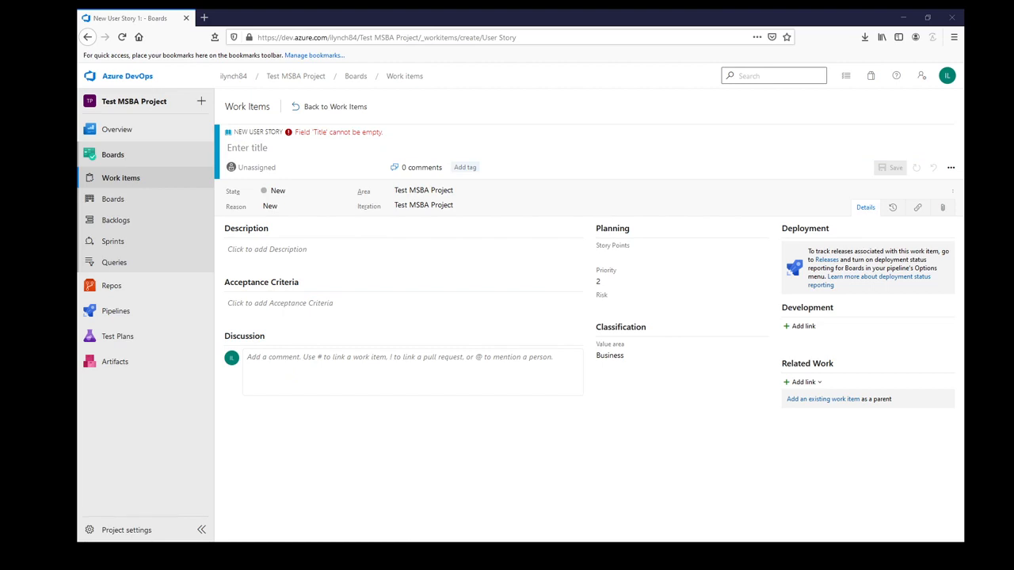
pyautogui.click(290, 149)
pyautogui.write('Client: I want to visualize donor data from the last 6 months')
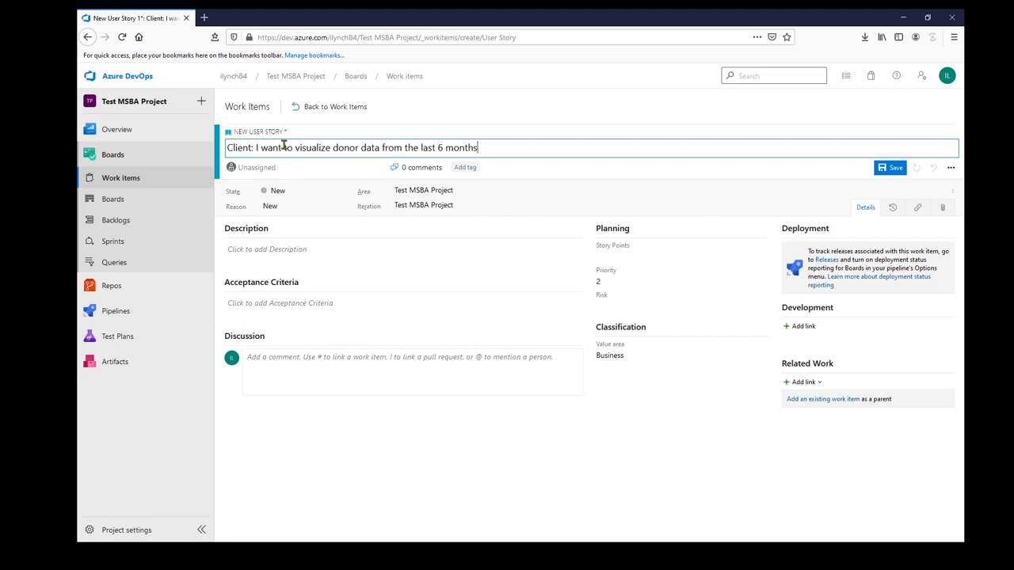
pyautogui.moveTo(253, 148); pyautogui.dragTo(205, 147)
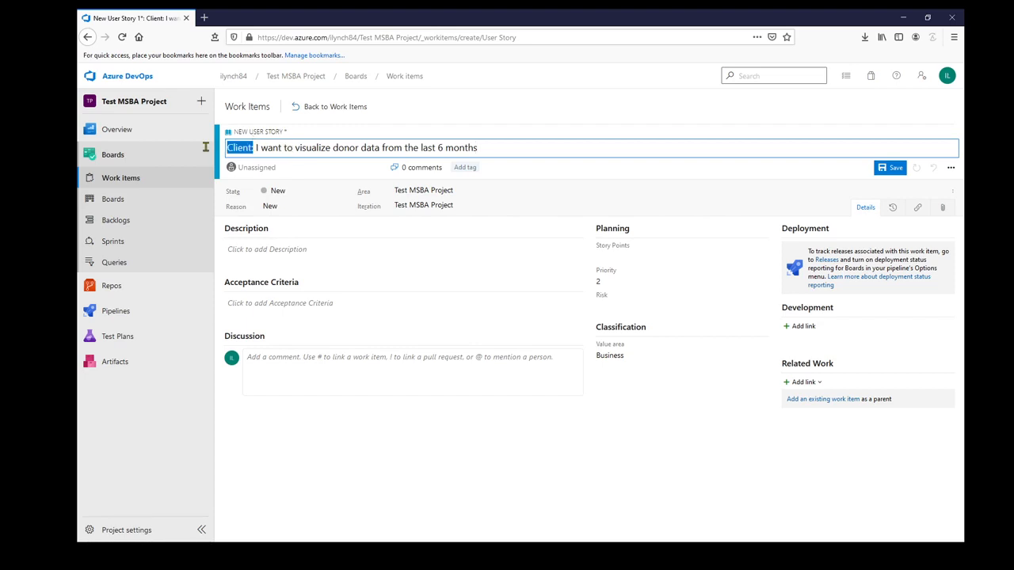
pyautogui.click(277, 148)
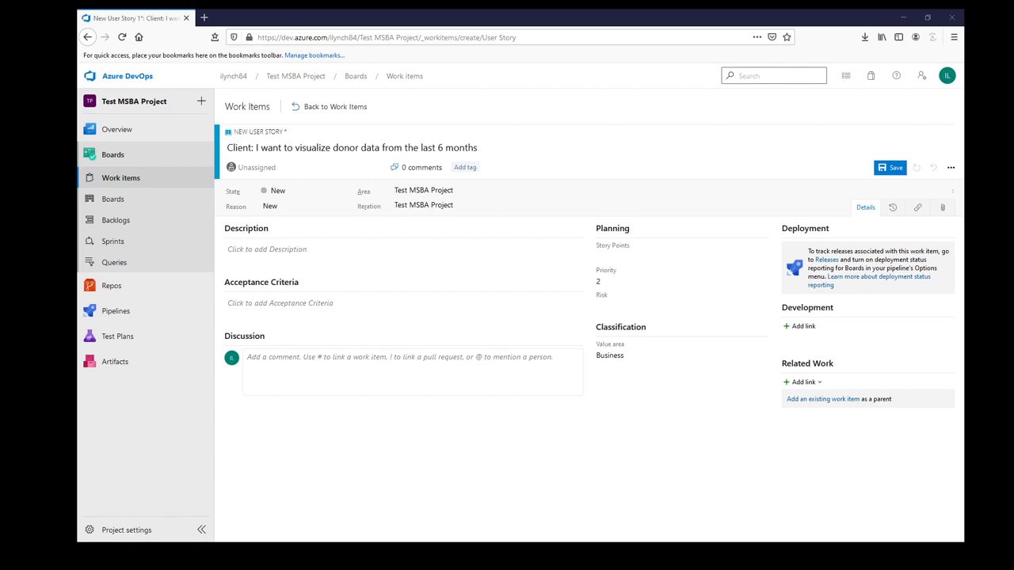
# Paste the story description about the Client visualizing donor data over the last 6 months to inform the board of directors
pyautogui.click(286, 252)
pyautogui.write('As the Client, I would like to have the ability to visualize  donor data throughout the last 6 months. This will help my team to gain a better understanding of the current donor landscape and better inform the board of directors.')
pyautogui.press('BackSpace')
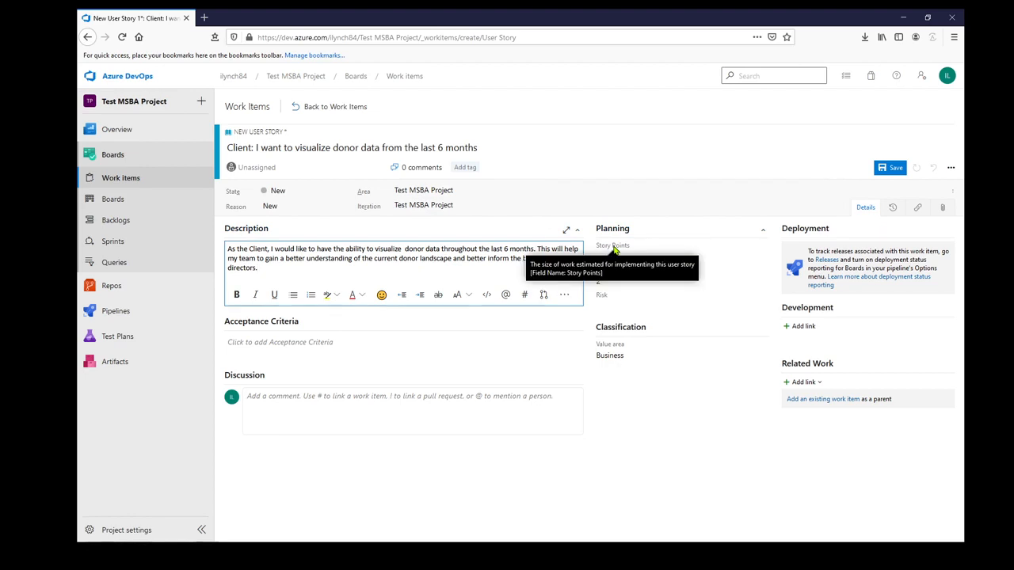
# Set the story's Story Points to 5 and Risk to 2 - Medium
pyautogui.click(630, 255)
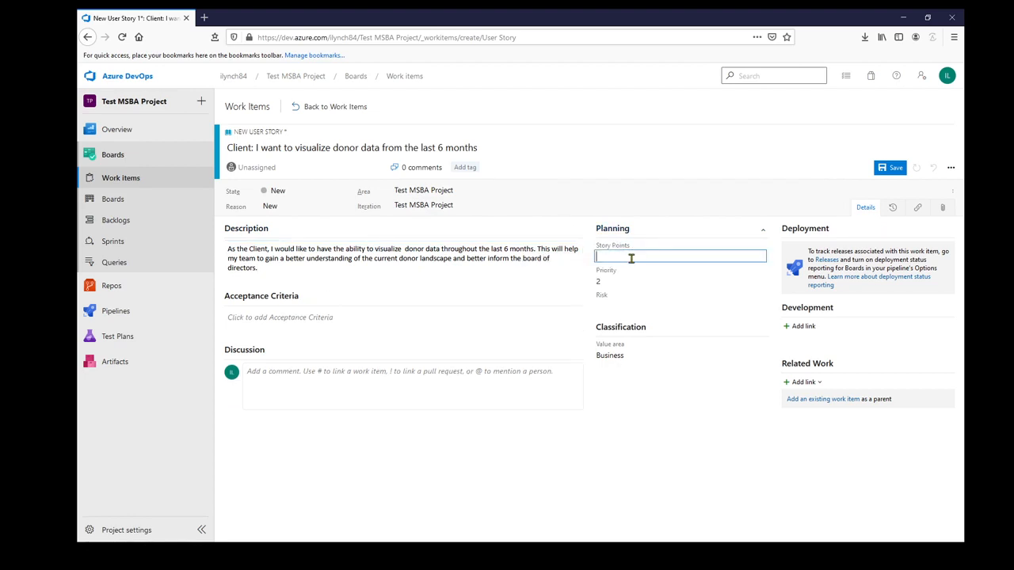
pyautogui.write('5')
pyautogui.click(605, 306)
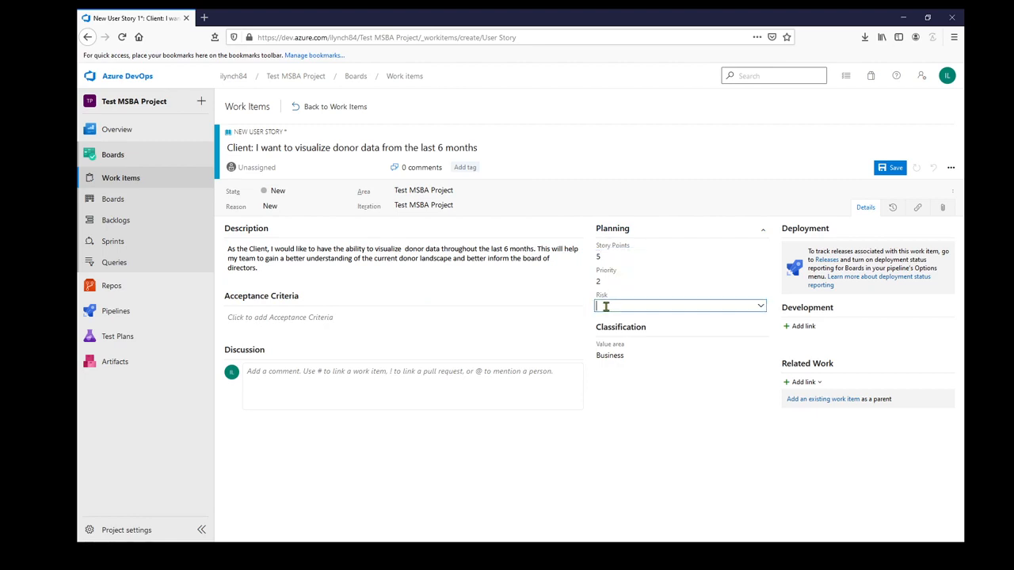
pyautogui.click(611, 330)
pyautogui.click(811, 384)
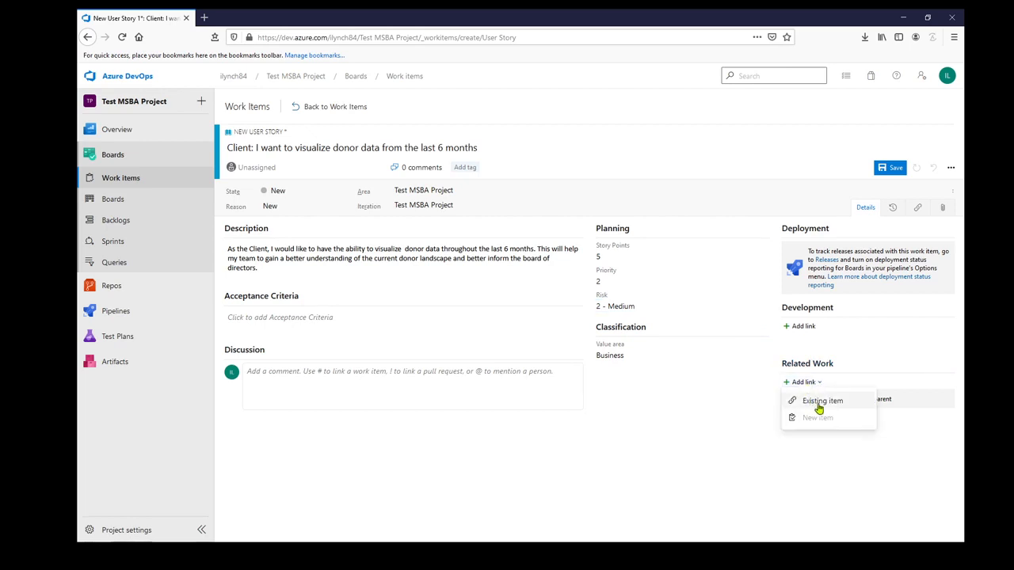
pyautogui.click(821, 402)
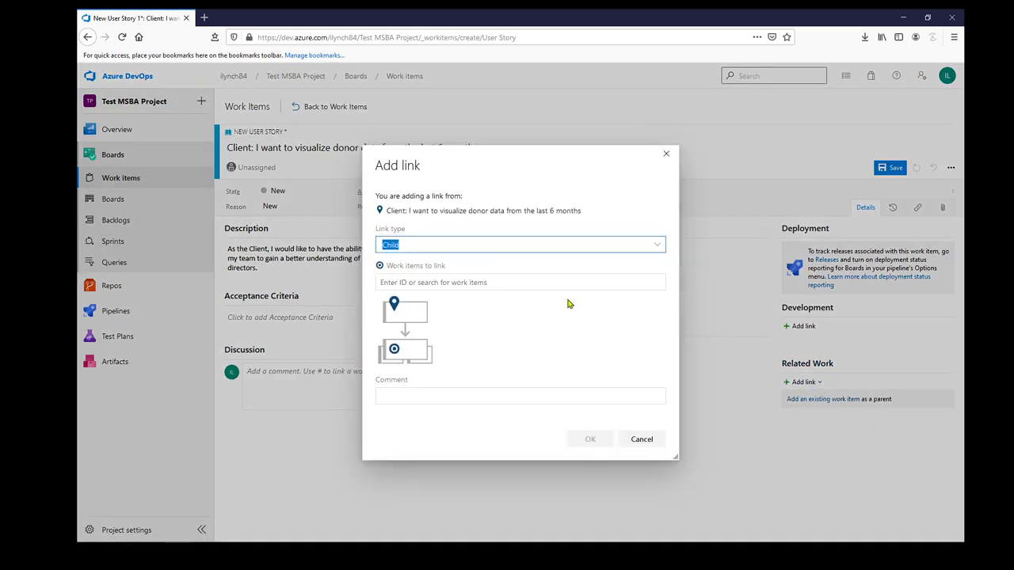
pyautogui.click(657, 244)
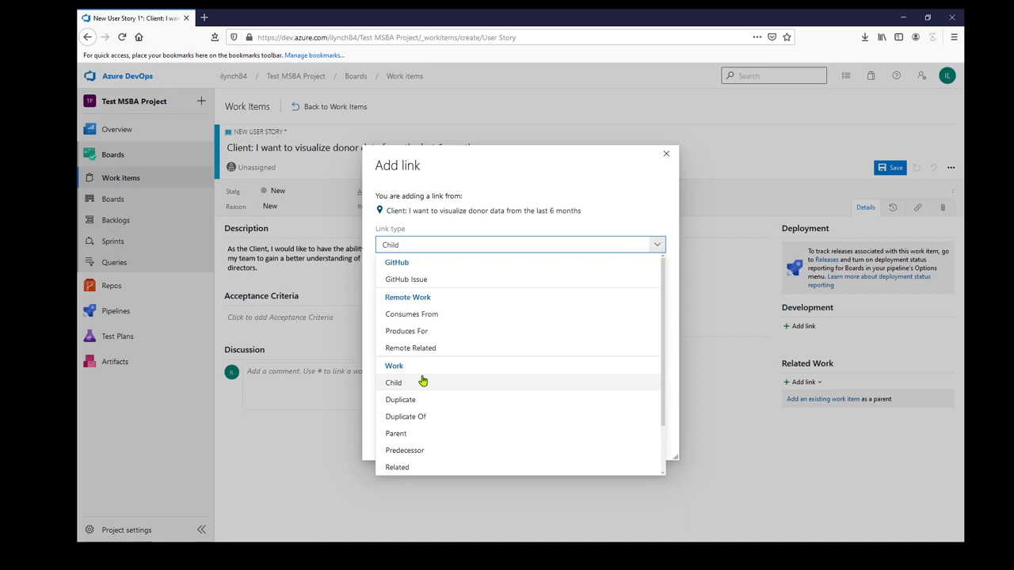
pyautogui.click(366, 440)
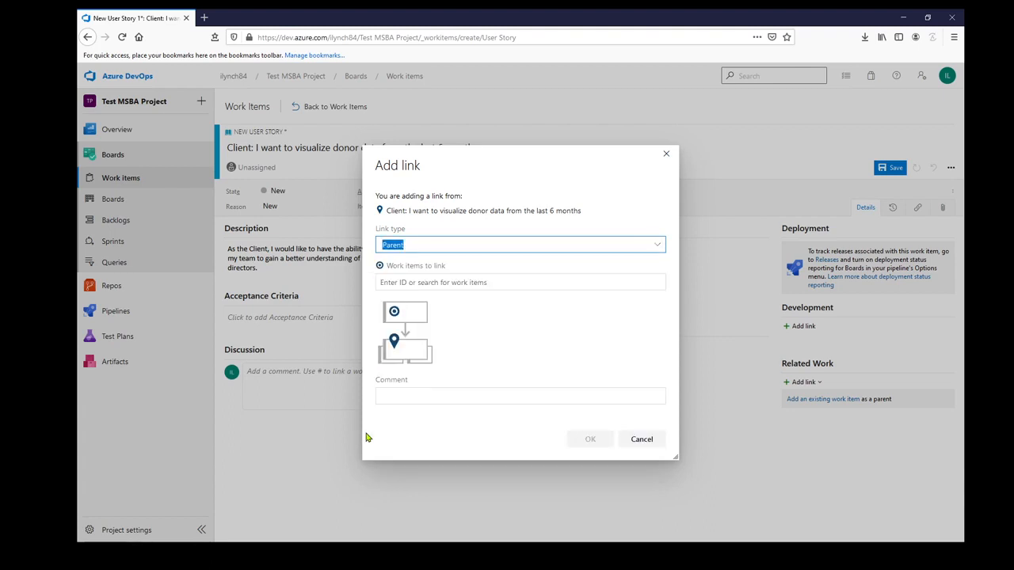
pyautogui.click(645, 443)
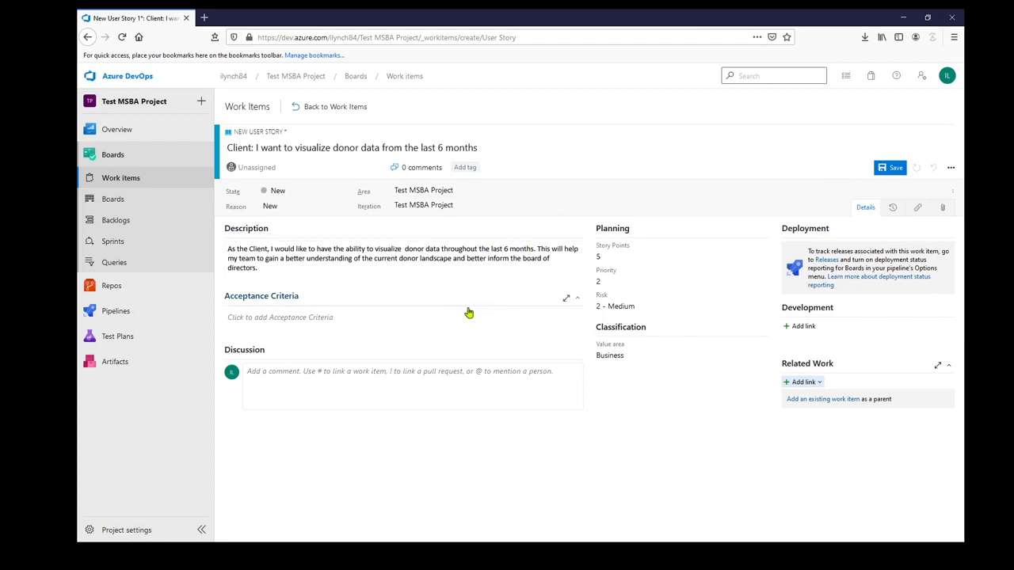
# Save the new client user story and return to the work items list
pyautogui.click(894, 169)
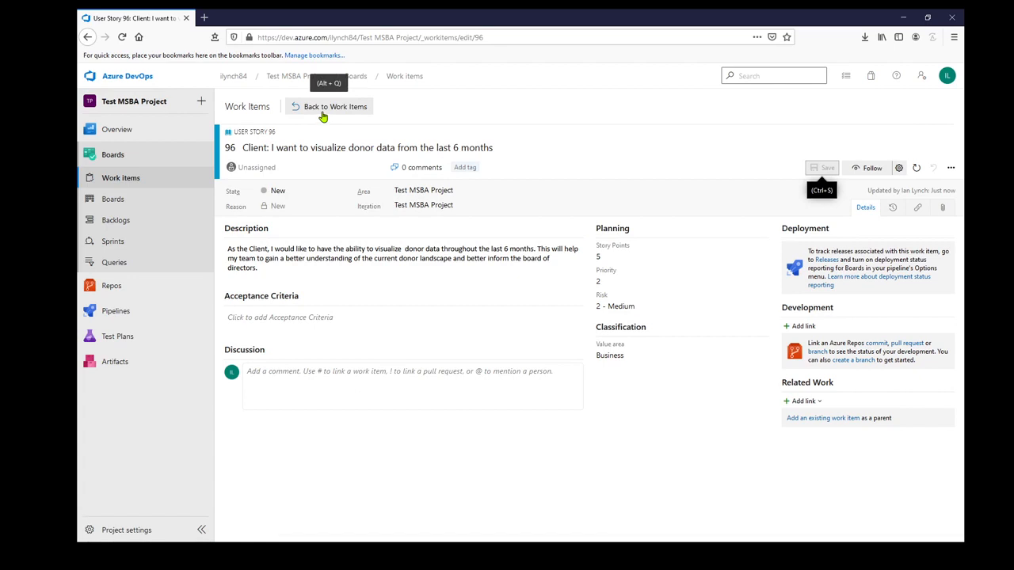
pyautogui.click(328, 110)
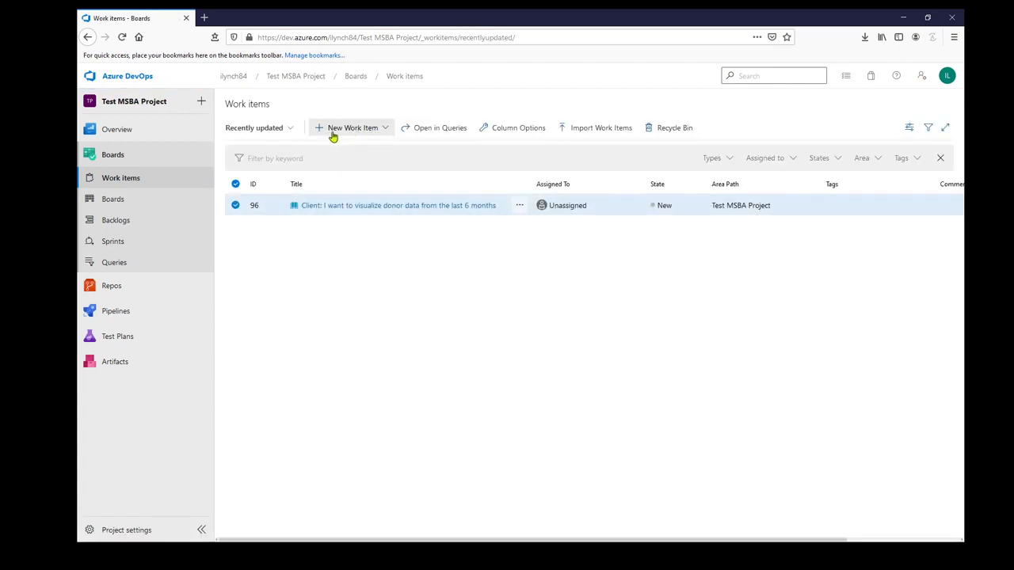
# Create a new User Story titled "Professor: Status Update 1"
pyautogui.click(354, 133)
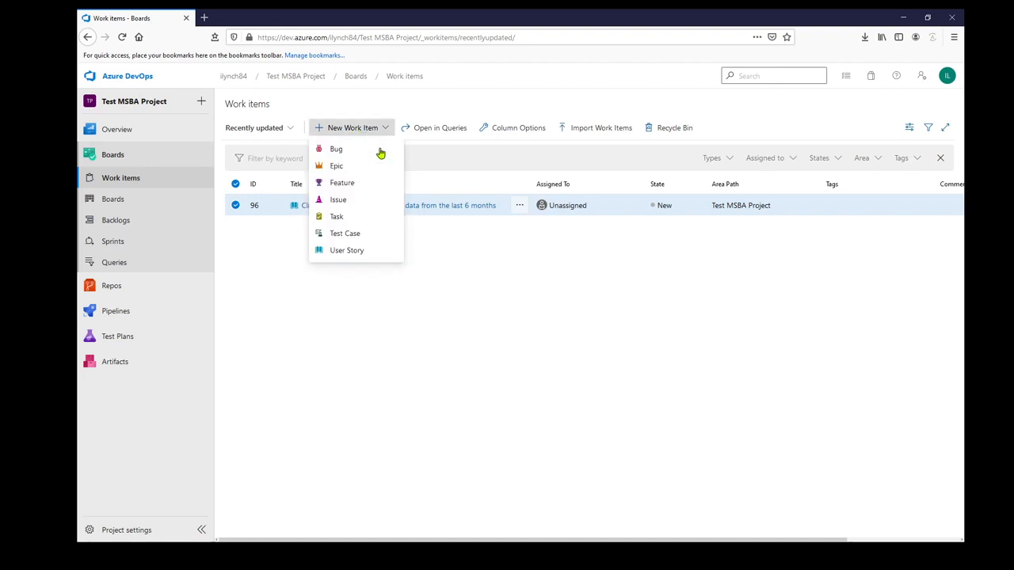
pyautogui.click(350, 252)
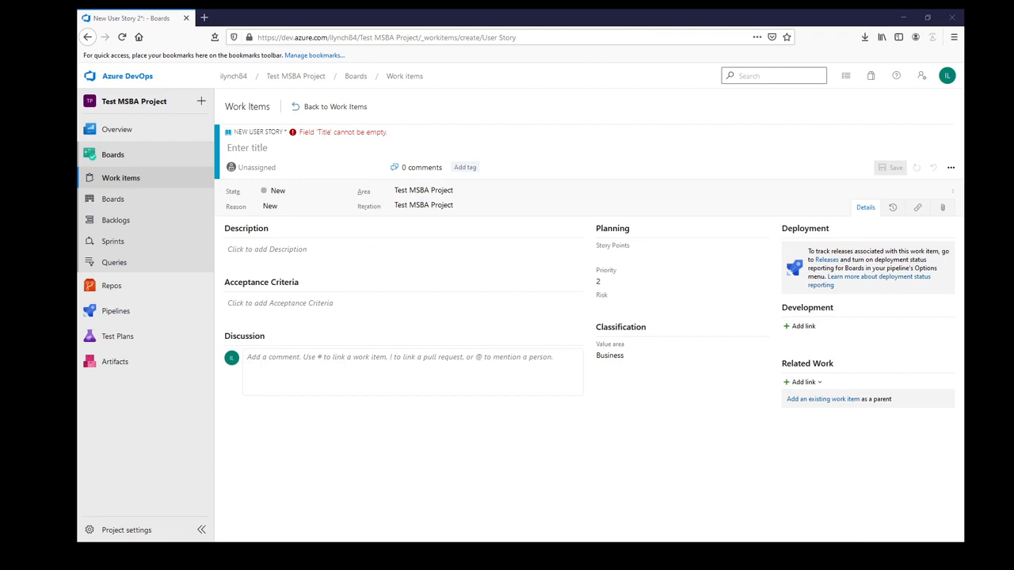
pyautogui.click(281, 152)
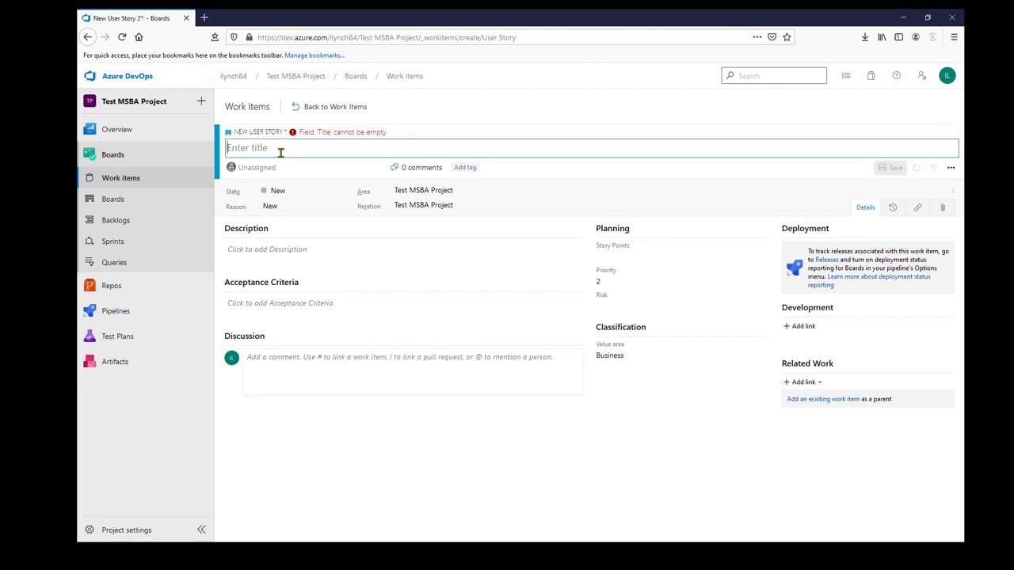
pyautogui.write('Professor Status Update 1')
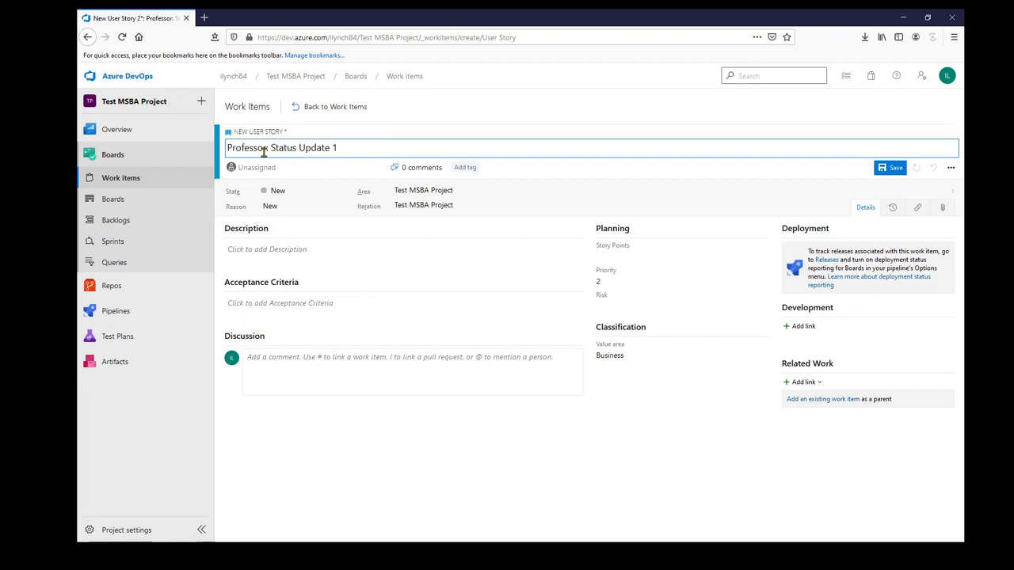
pyautogui.moveTo(264, 152); pyautogui.dragTo(355, 148)
pyautogui.click(265, 148)
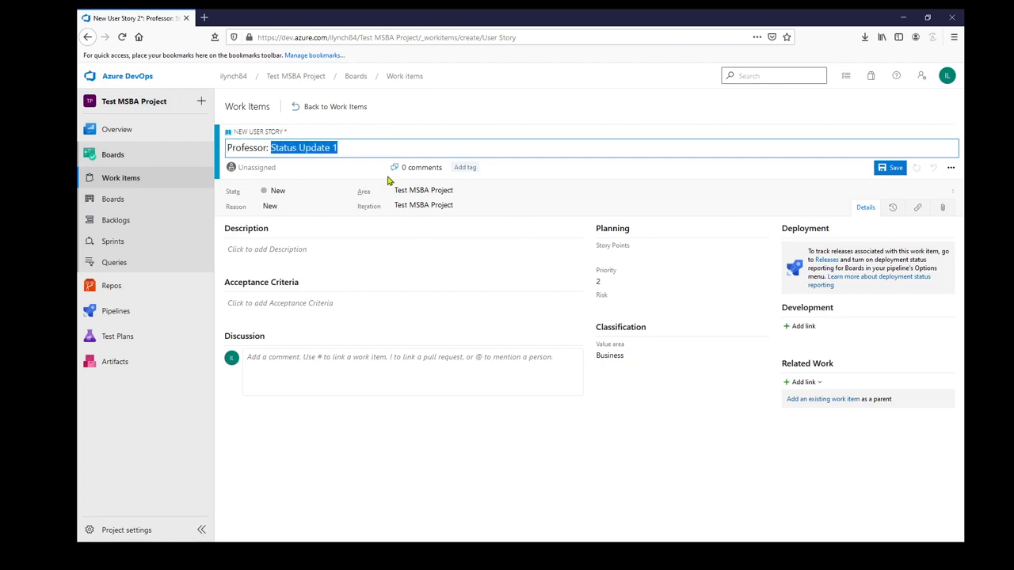
# Paste the story description about the Professor wanting 1 slide submitted to canvas with hours, current risks and tasks completed
pyautogui.hotkey('alt', 'Tab')
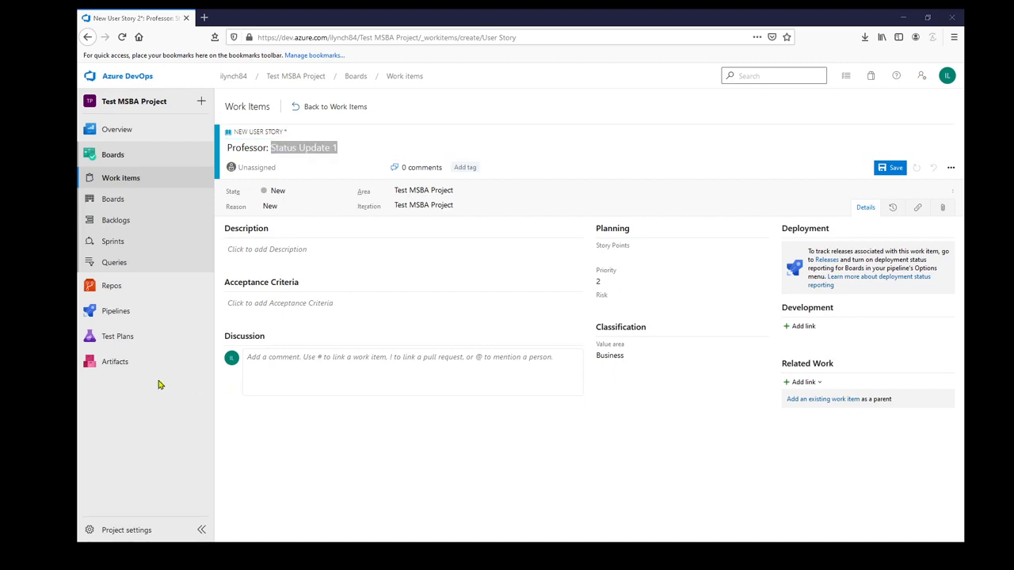
pyautogui.click(315, 247)
pyautogui.write('As the Professor, I want 1 slide submitted to canvas that captures the hours spent on the project, current risks and tasks completed. This will help the team track their progress.')
pyautogui.press('BackSpace')
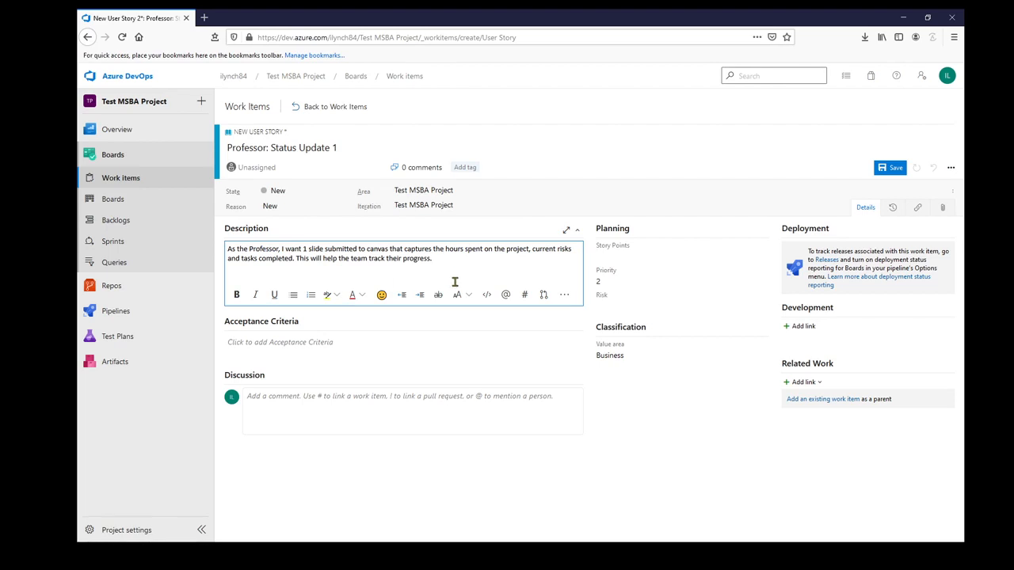
# Set the story's Story Points to 3 and Risk to 2 - Medium, and save it
pyautogui.click(609, 255)
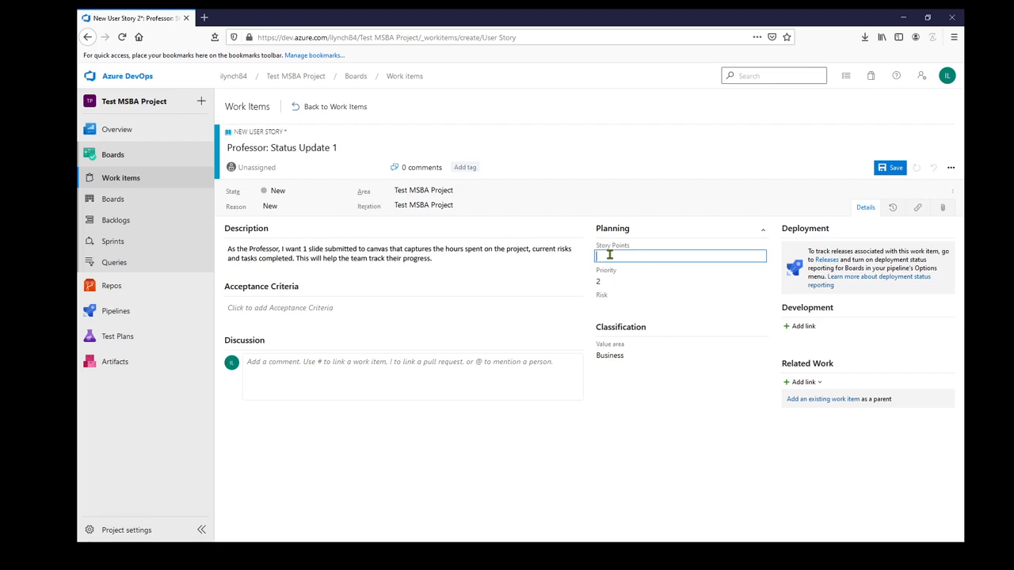
pyautogui.write('3')
pyautogui.click(605, 304)
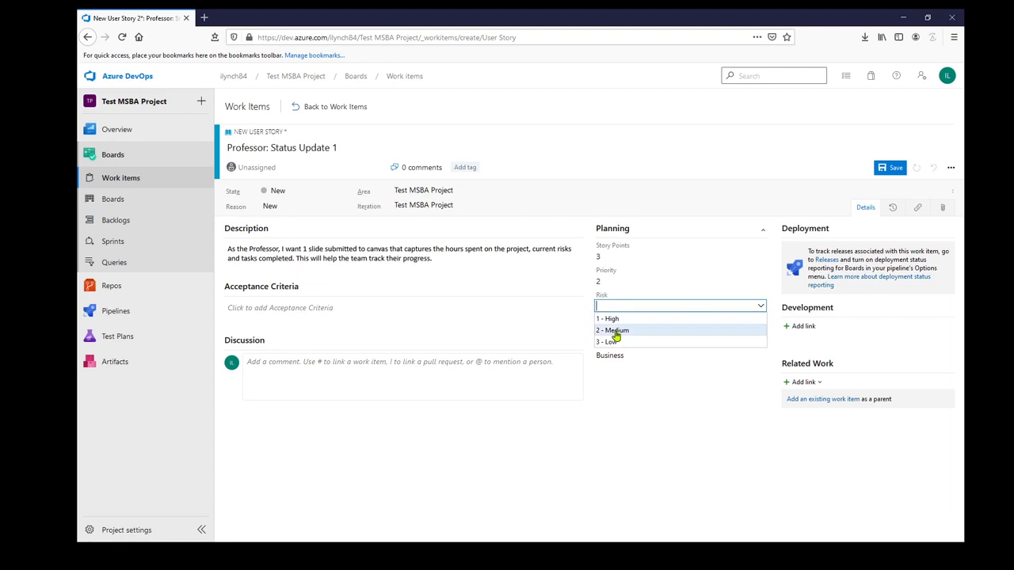
pyautogui.click(617, 331)
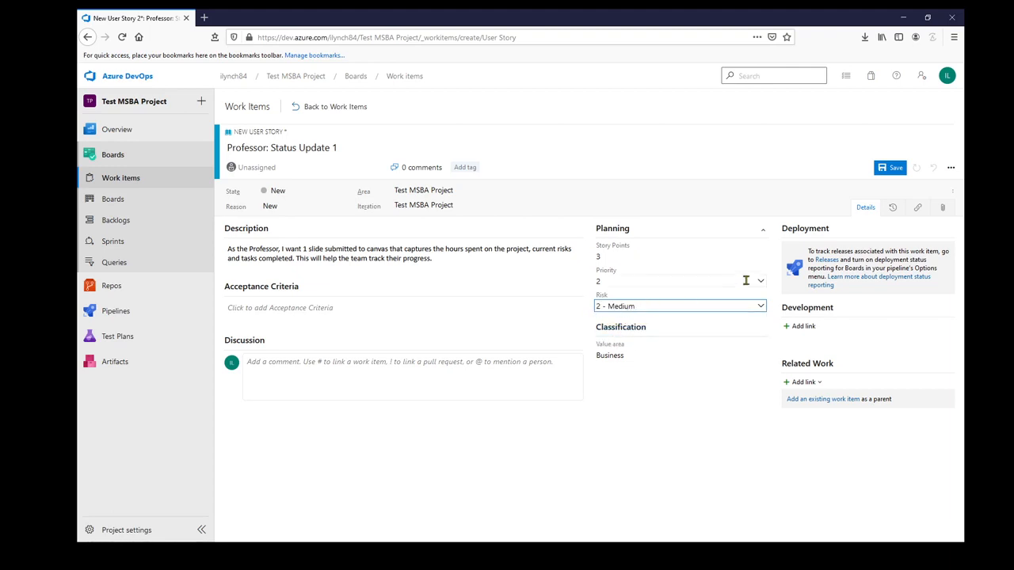
pyautogui.click(898, 170)
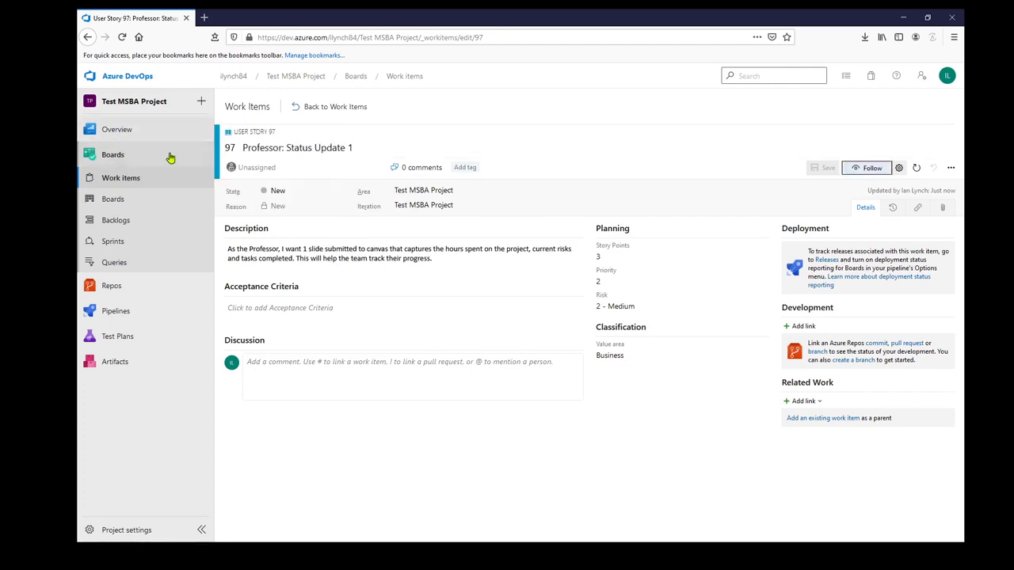
# Open the team backlog, close its planning pane, and go to the team's board
pyautogui.click(139, 225)
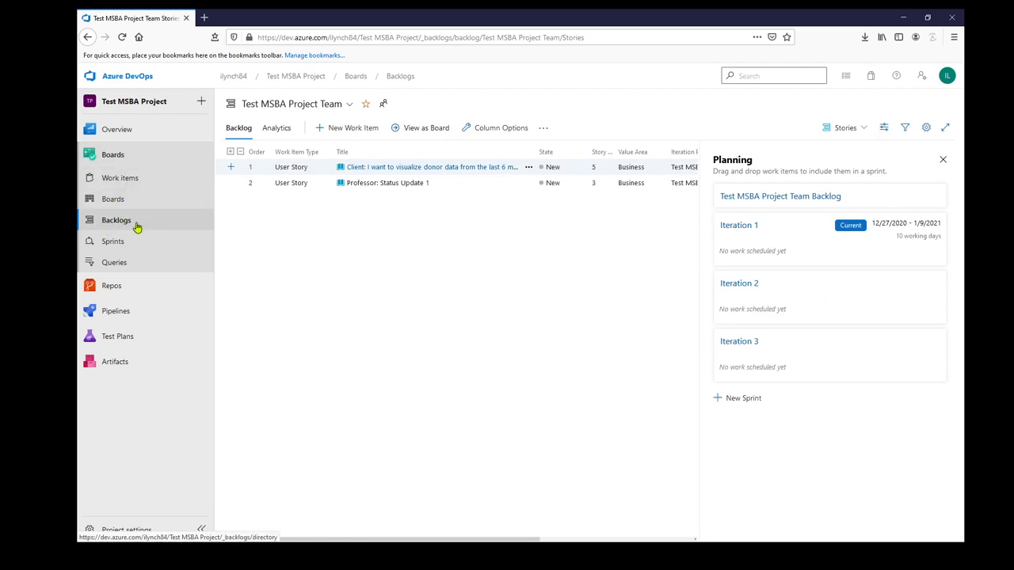
pyautogui.click(943, 160)
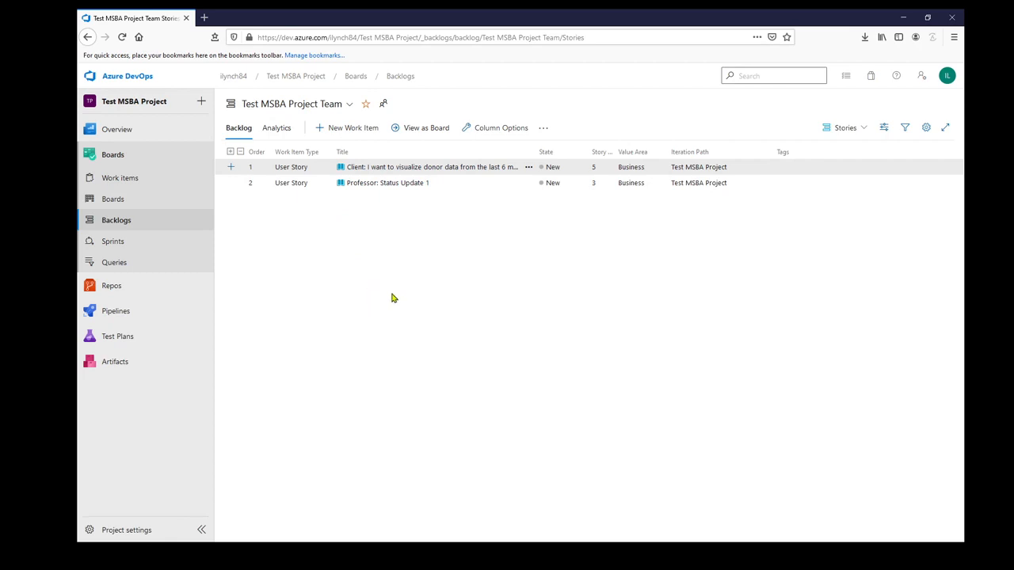
pyautogui.click(121, 207)
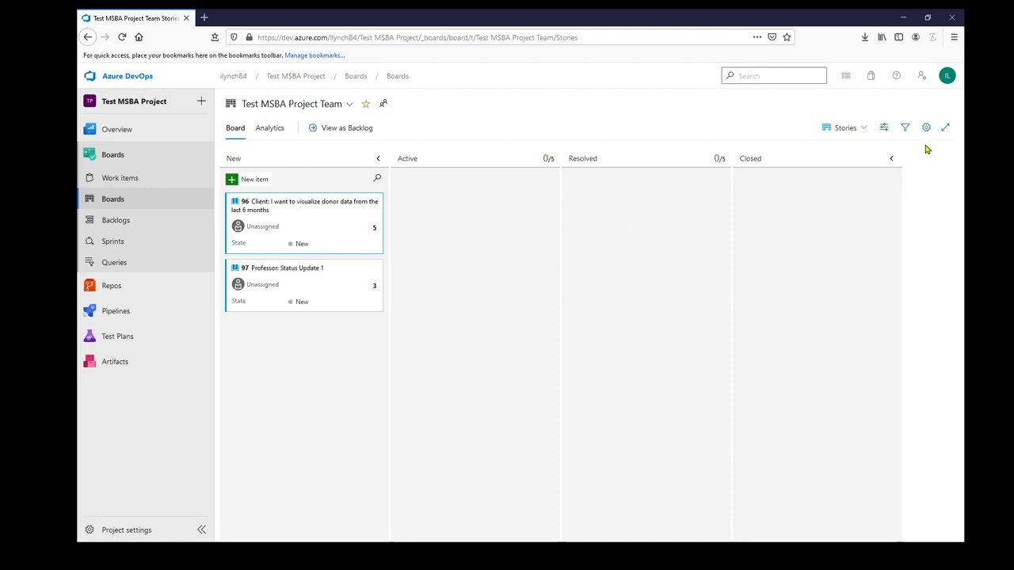
# Remove the Resolved column from the board's column settings and save the settings
pyautogui.click(926, 127)
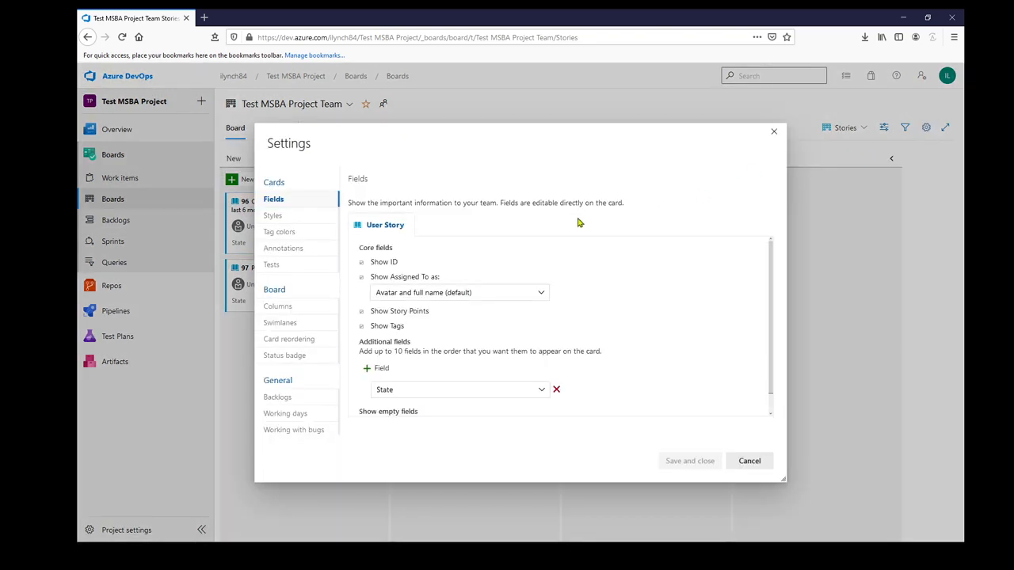
pyautogui.click(298, 310)
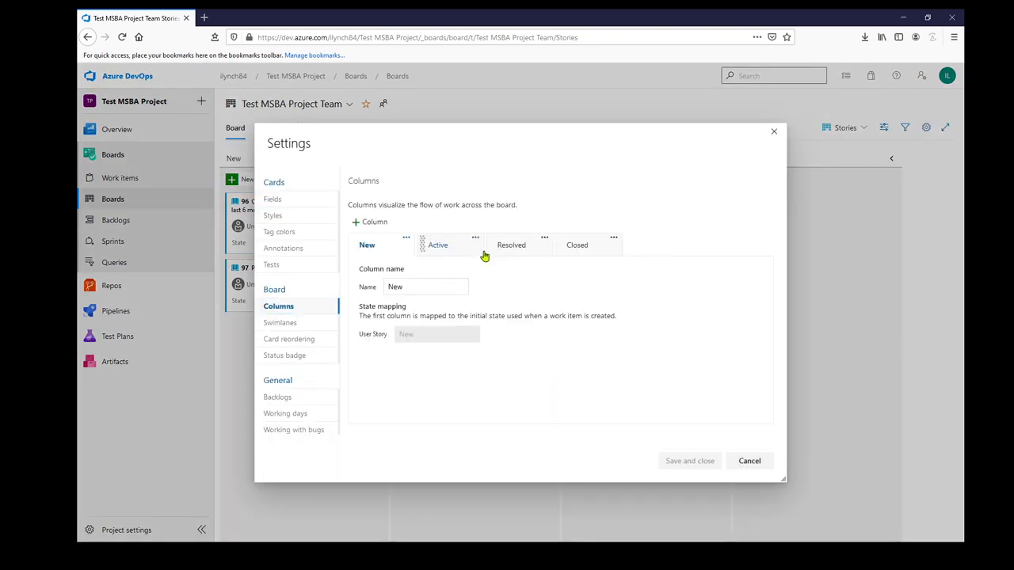
pyautogui.click(545, 238)
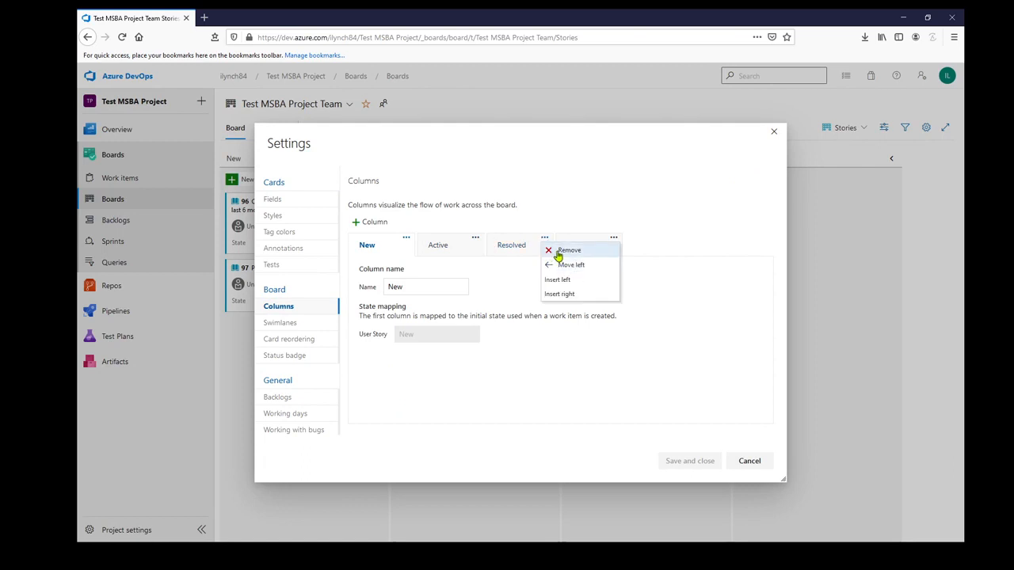
pyautogui.click(564, 253)
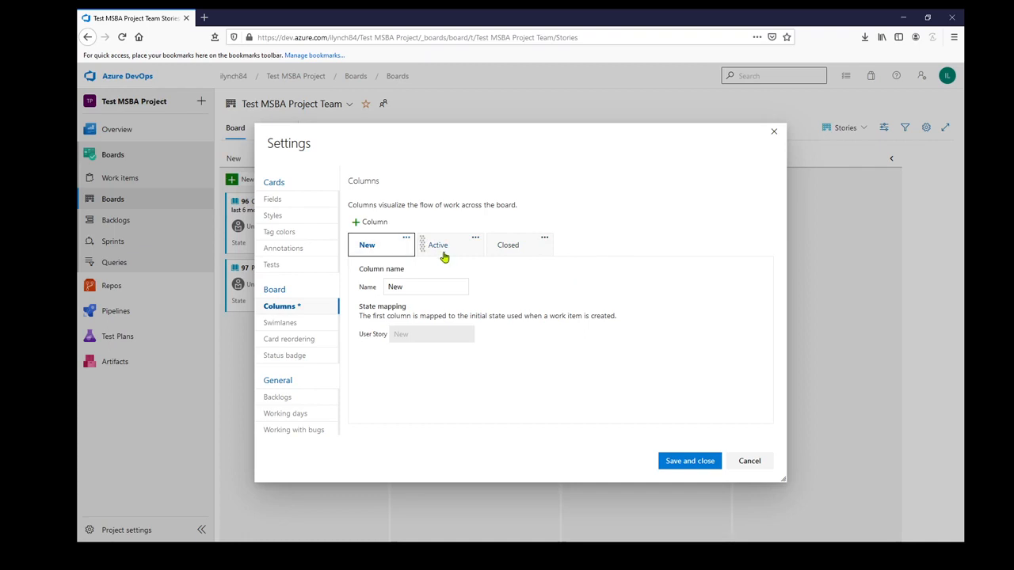
pyautogui.click(679, 460)
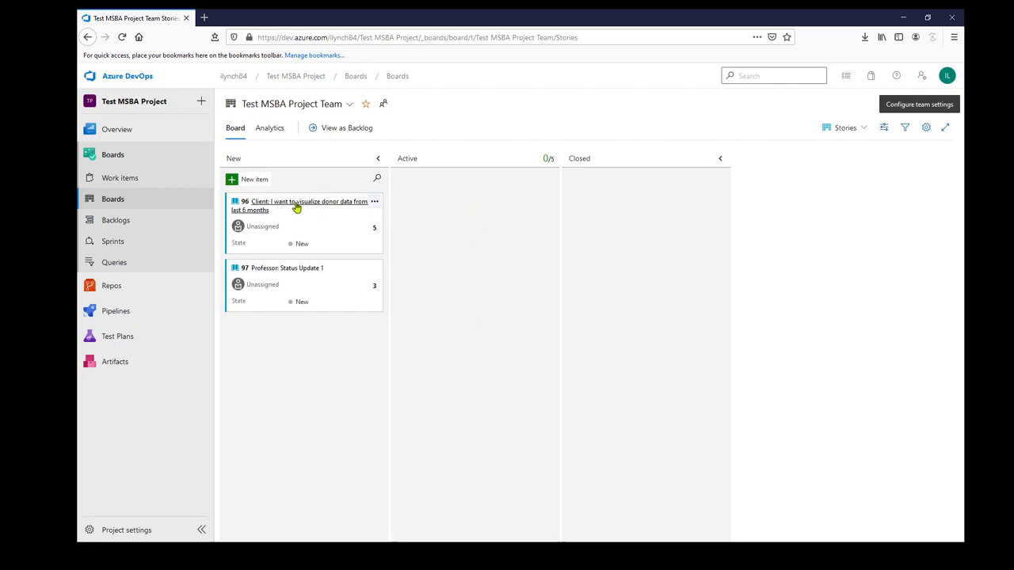
# Move both user stories from New into the Active column
pyautogui.moveTo(294, 206); pyautogui.dragTo(422, 226)
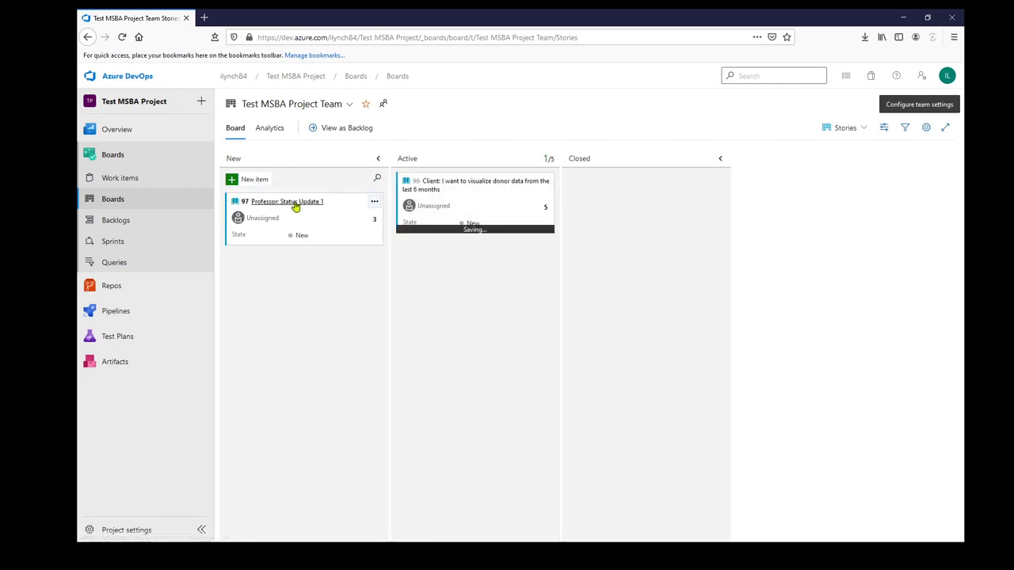
pyautogui.moveTo(294, 202); pyautogui.dragTo(457, 278)
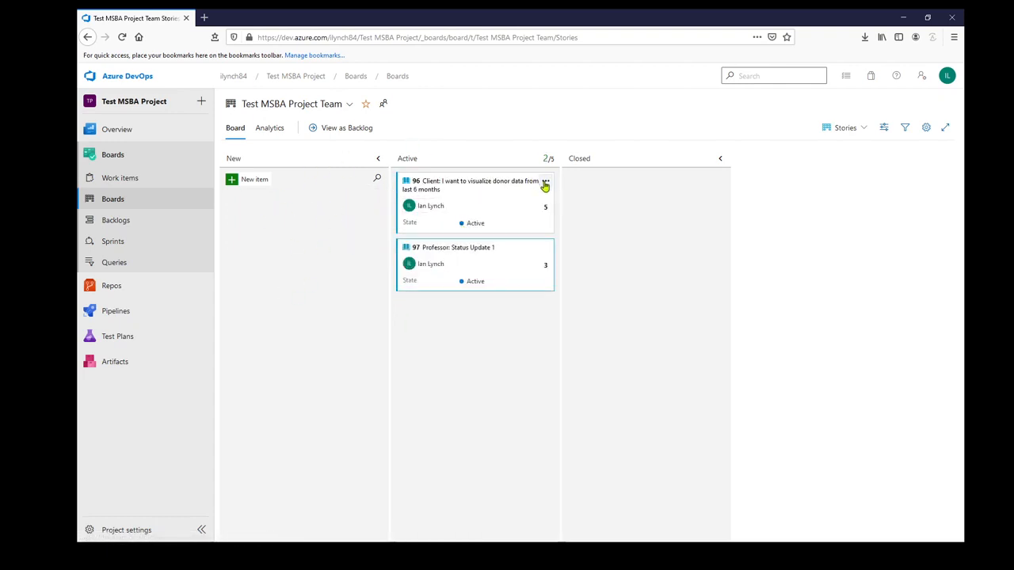
# Open the client donor-data story, set its Iteration to Test MSBA Project\Iteration 1, and save and close it
pyautogui.click(544, 182)
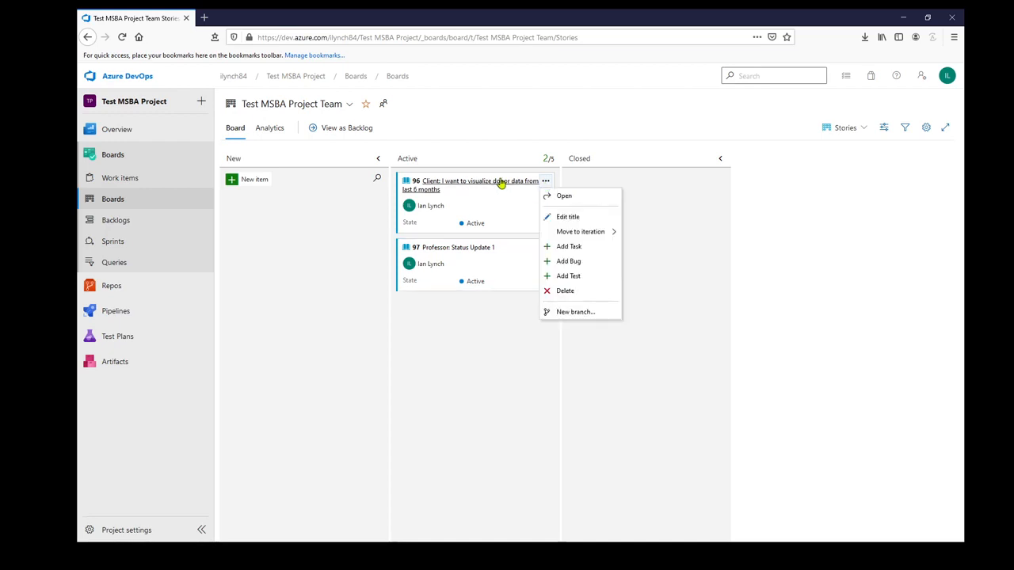
pyautogui.click(497, 183)
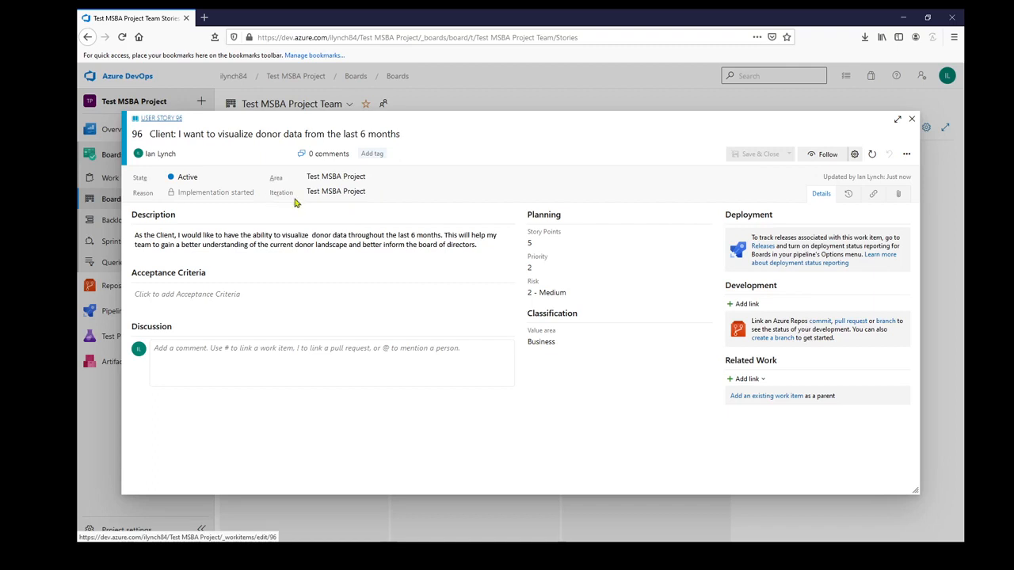
pyautogui.click(356, 192)
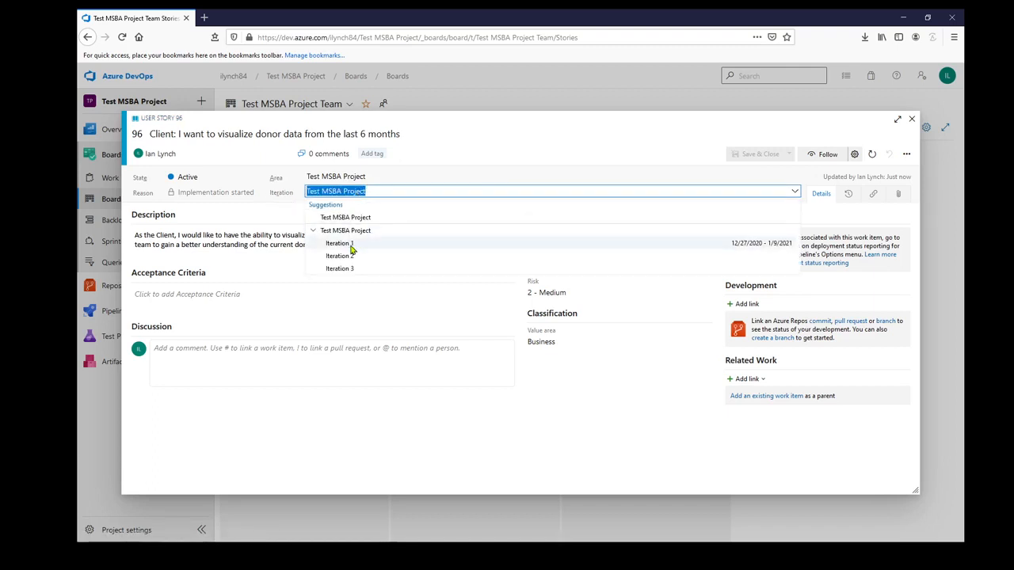
pyautogui.click(351, 246)
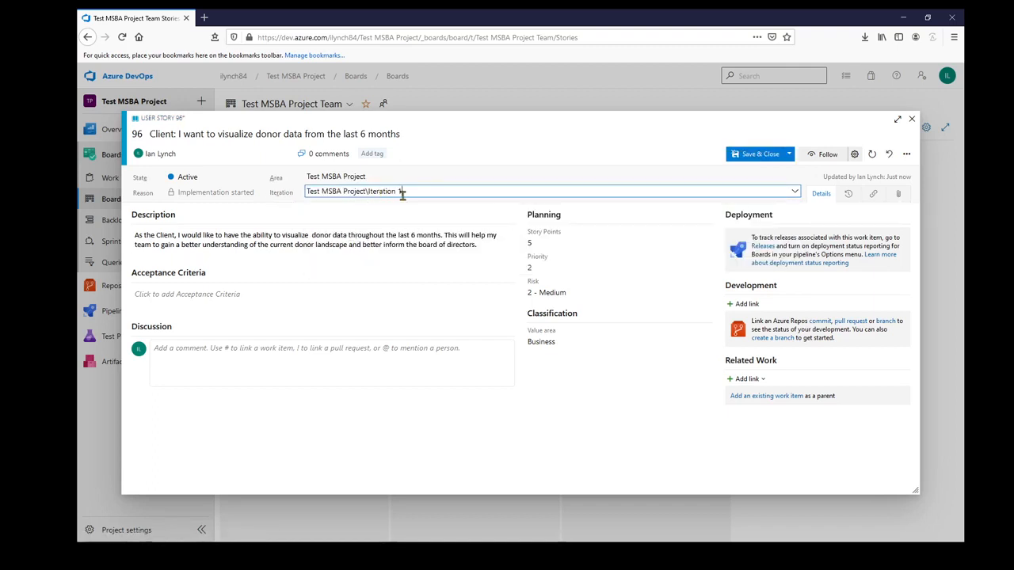
pyautogui.moveTo(410, 191); pyautogui.dragTo(374, 191)
pyautogui.click(369, 190)
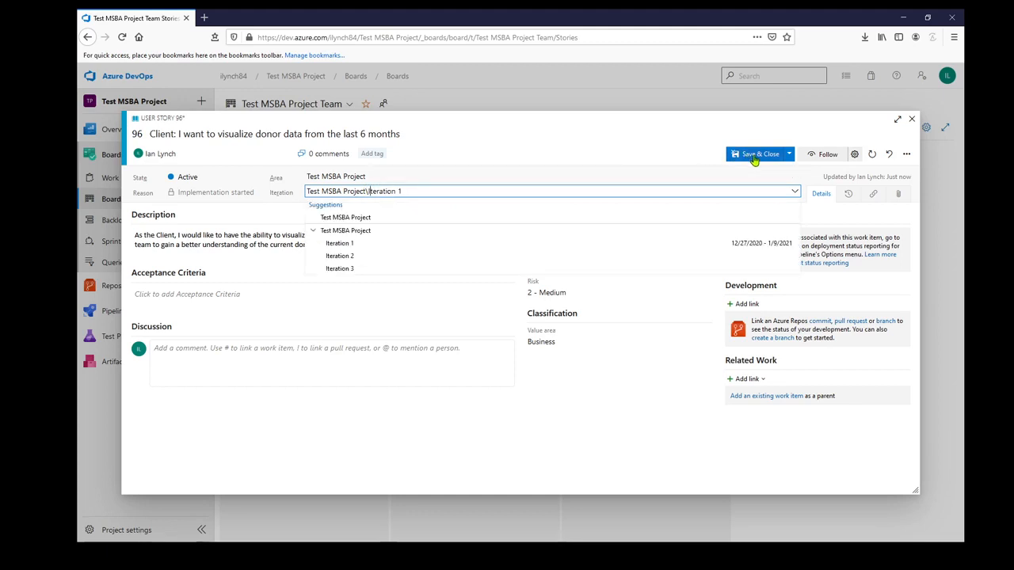
pyautogui.click(754, 156)
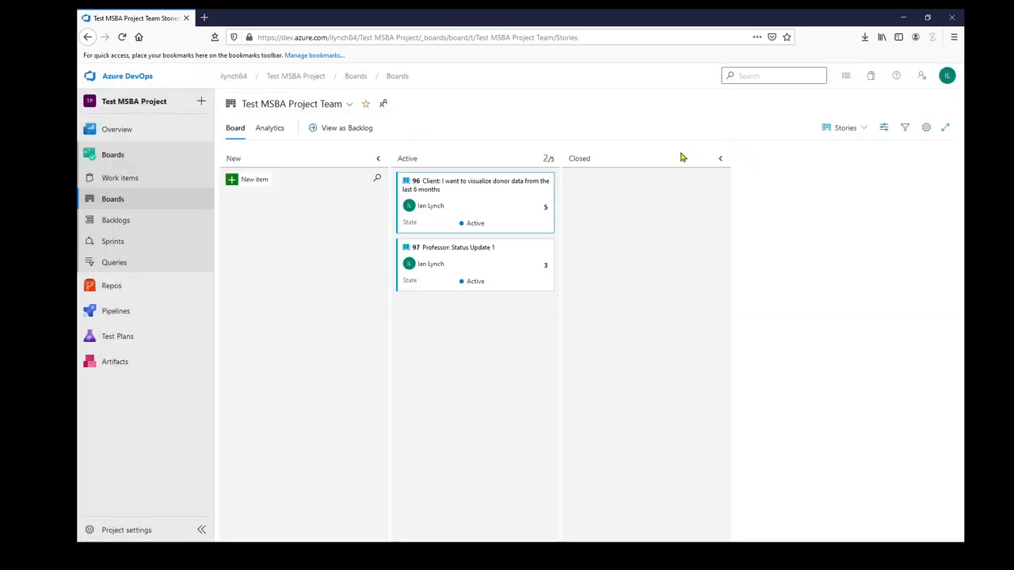
# Open the Professor: Status Update 1 story, set its Iteration to Iteration 1, and save and close it
pyautogui.click(451, 247)
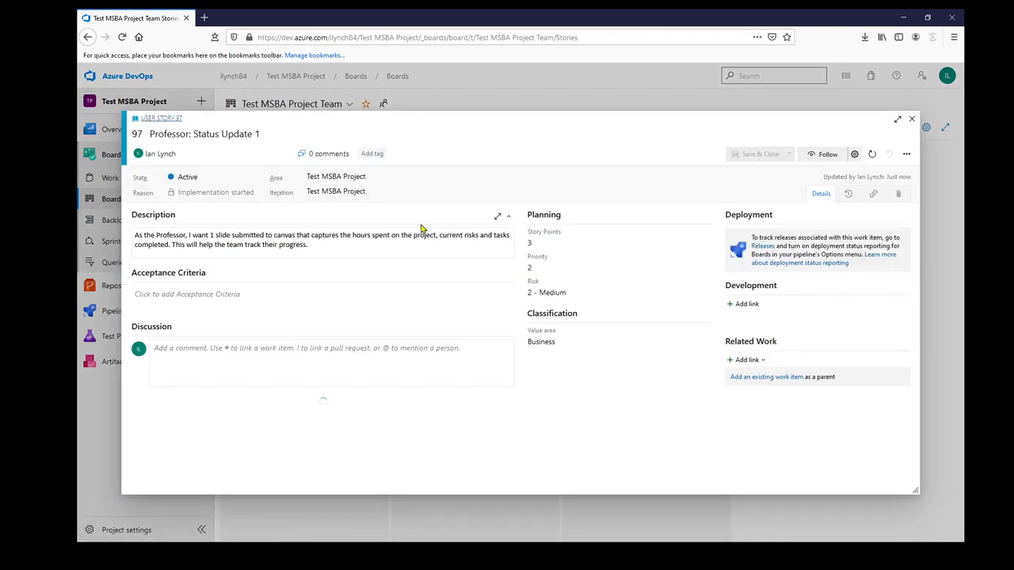
pyautogui.click(372, 193)
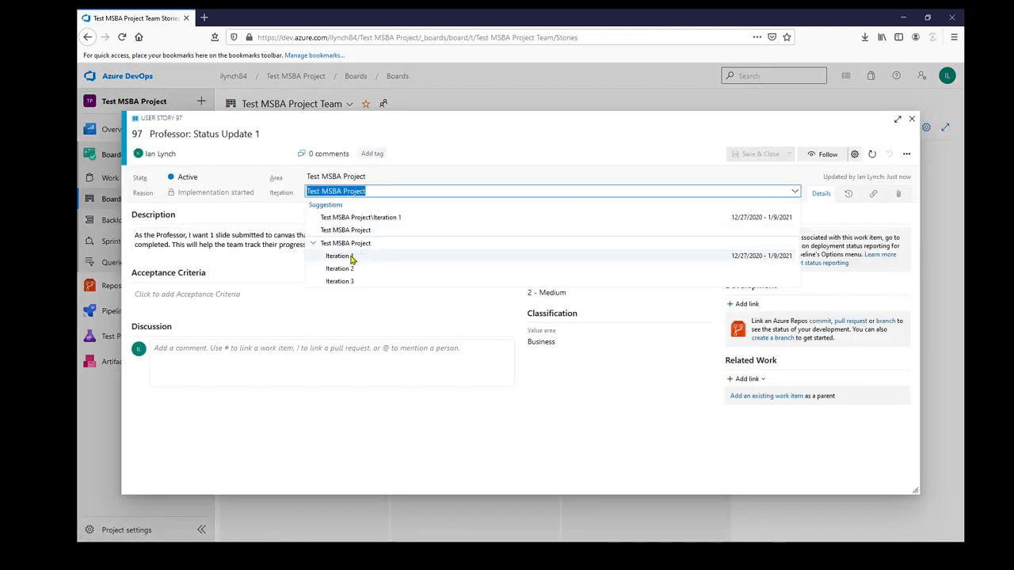
pyautogui.click(350, 255)
pyautogui.click(757, 156)
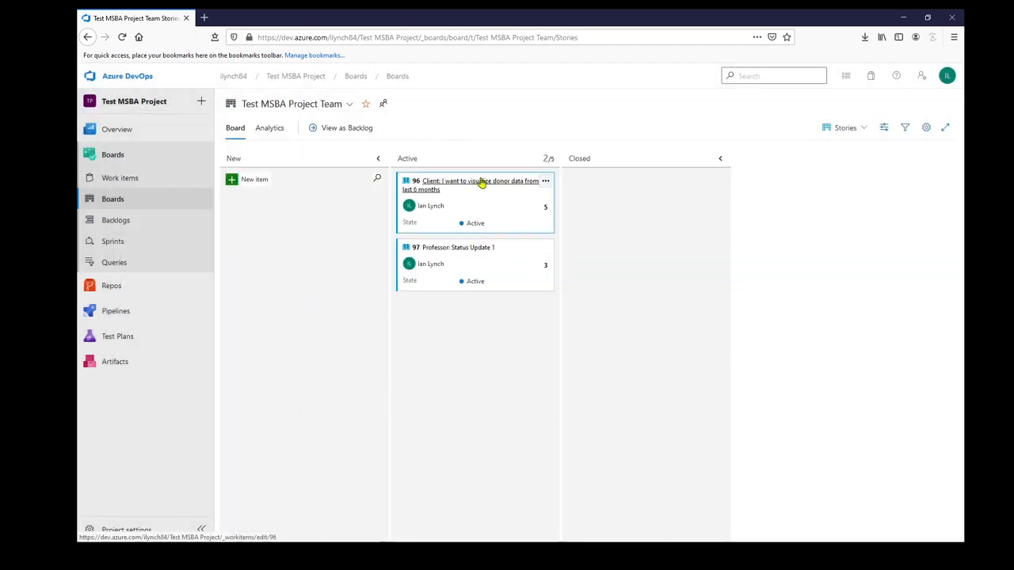
# Move both user stories from Active into the Closed column
pyautogui.moveTo(482, 182); pyautogui.dragTo(631, 223)
pyautogui.moveTo(454, 183); pyautogui.dragTo(634, 262)
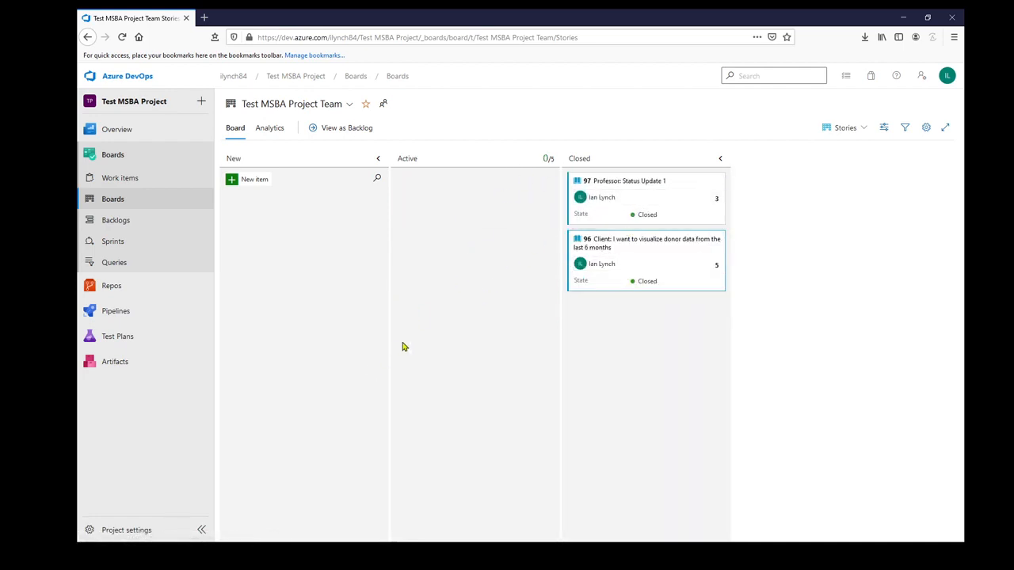